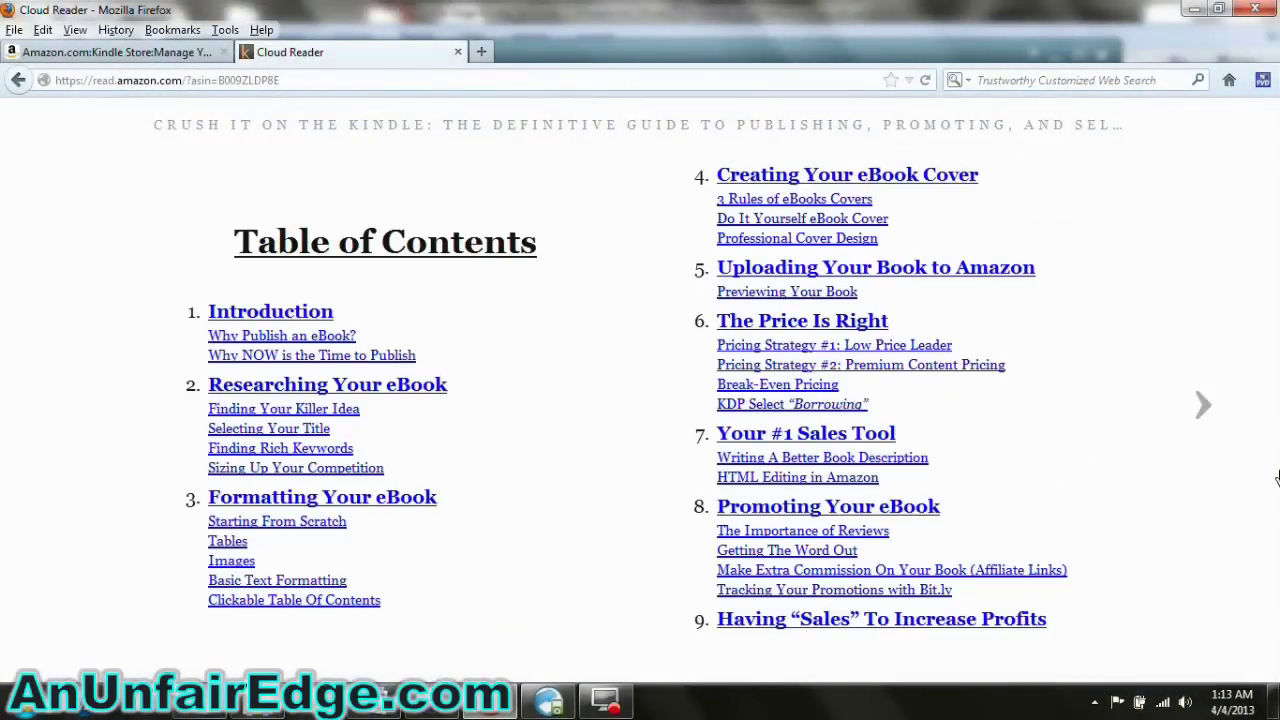
Step: Page through the Kindle book from its table of contents to the keyword section to examine how headings, lists and links are formatted
{"action": "left_click", "coordinate": [1277, 478]}
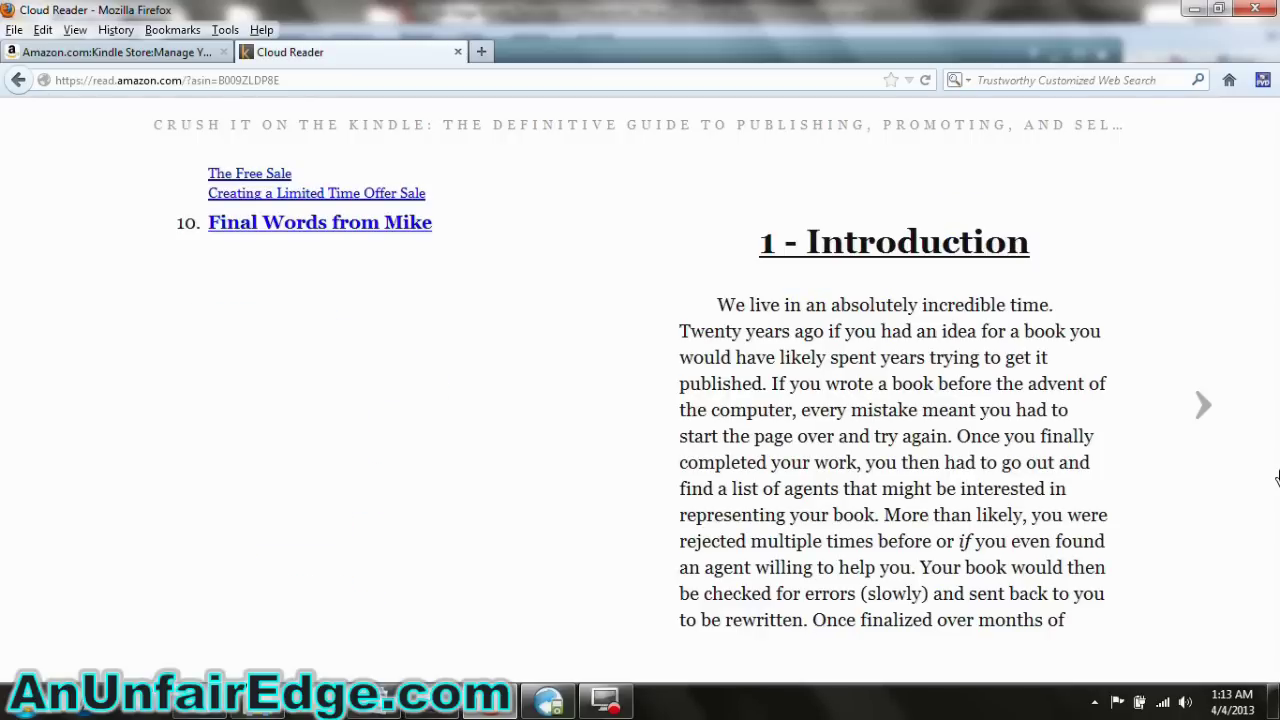
{"action": "left_click", "coordinate": [1277, 478]}
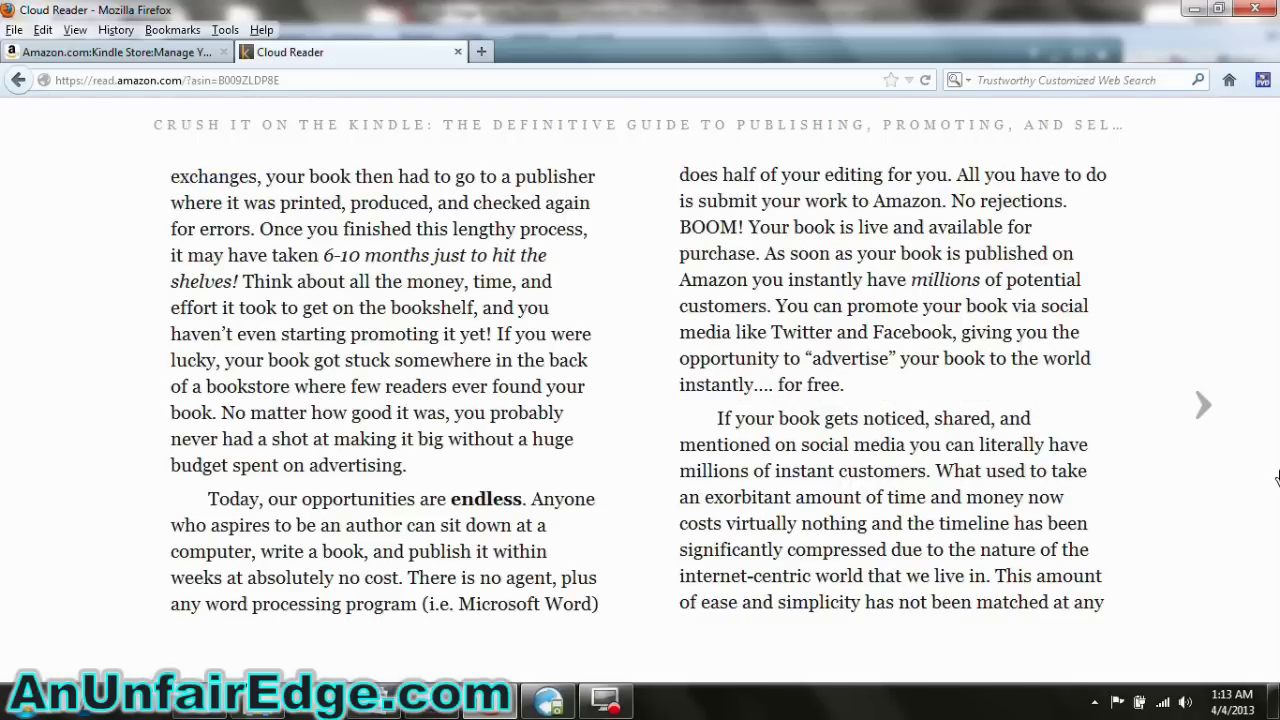
{"action": "left_click", "coordinate": [1277, 478]}
{"action": "left_click", "coordinate": [1277, 478]}
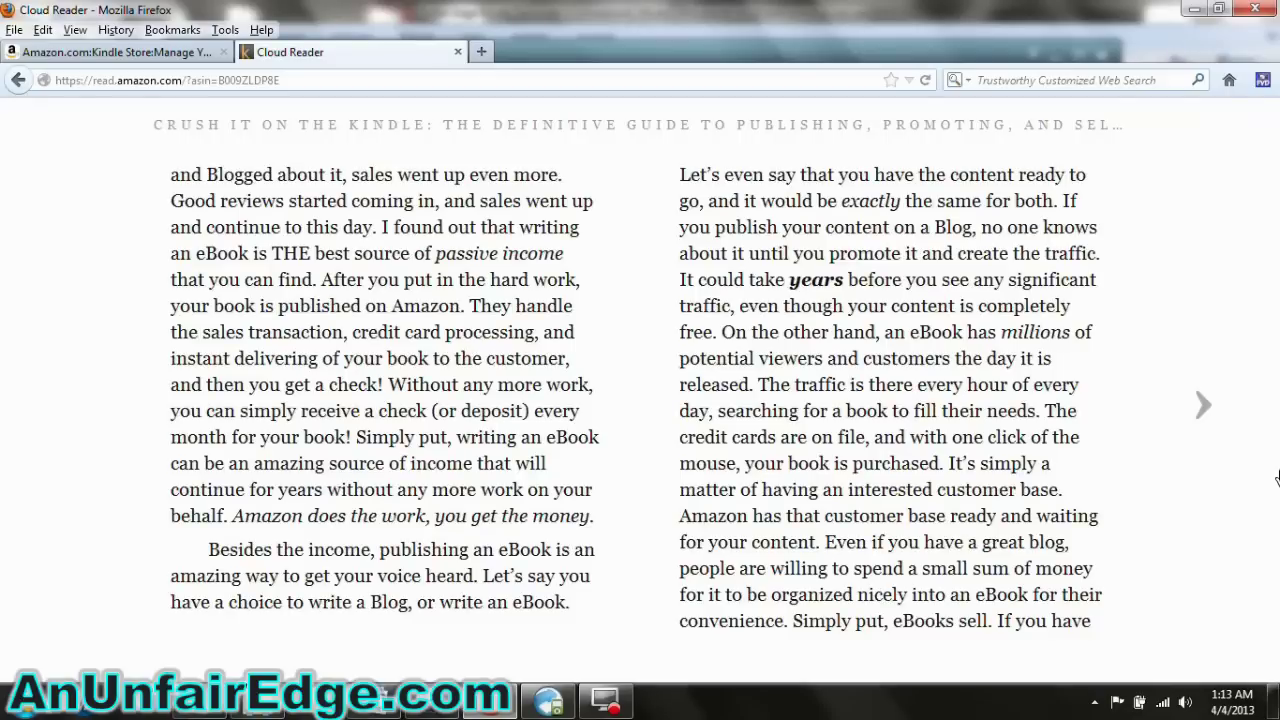
{"action": "left_click", "coordinate": [1277, 478]}
{"action": "left_click", "coordinate": [1277, 478]}
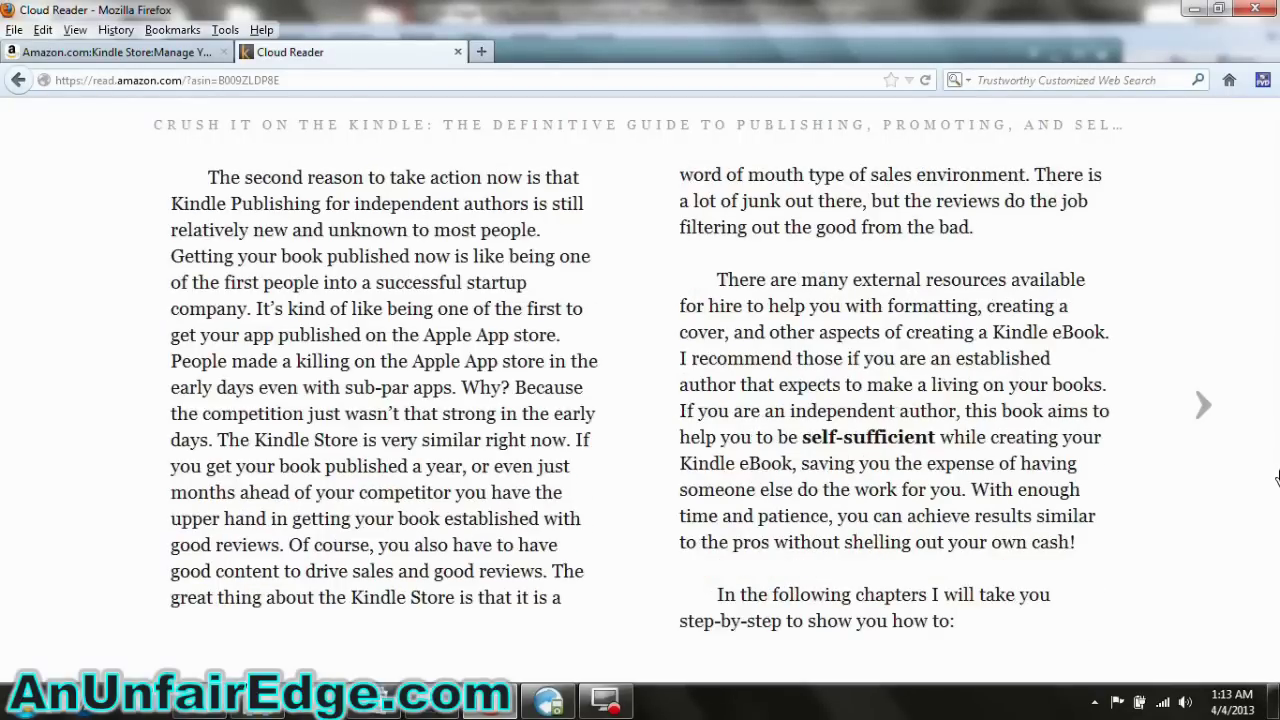
{"action": "left_click", "coordinate": [1277, 478]}
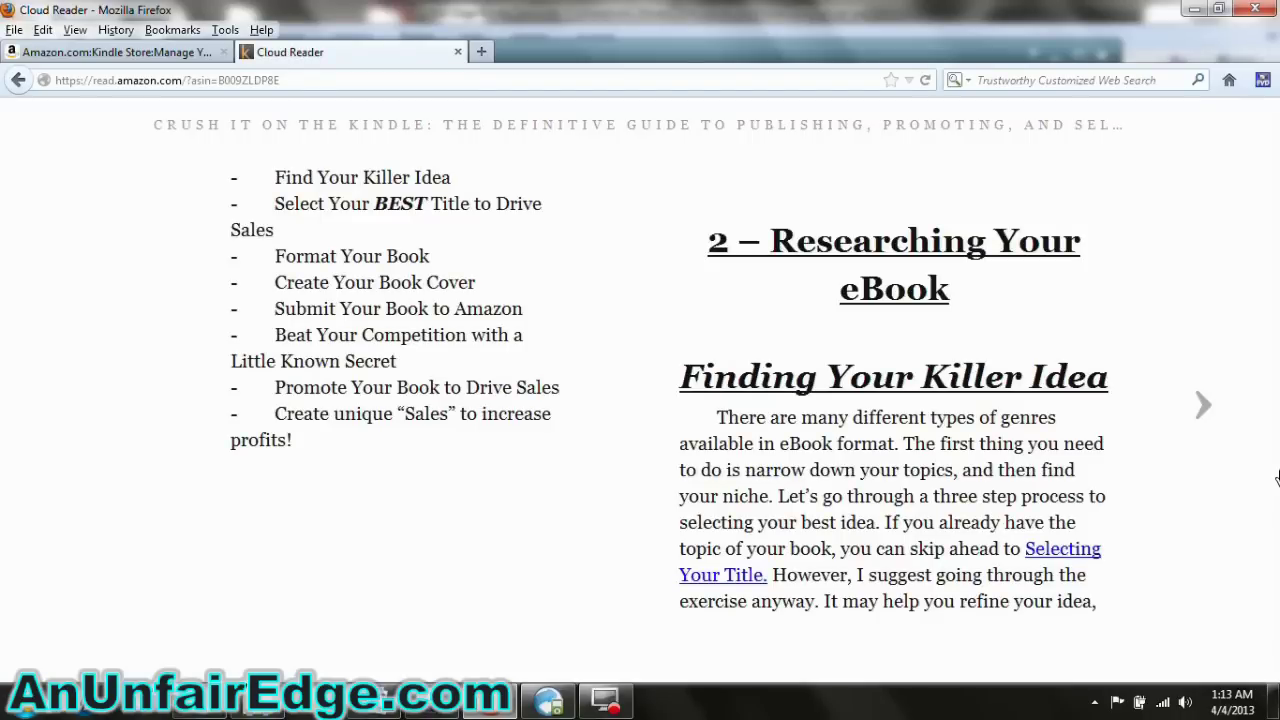
{"action": "left_click", "coordinate": [1277, 478]}
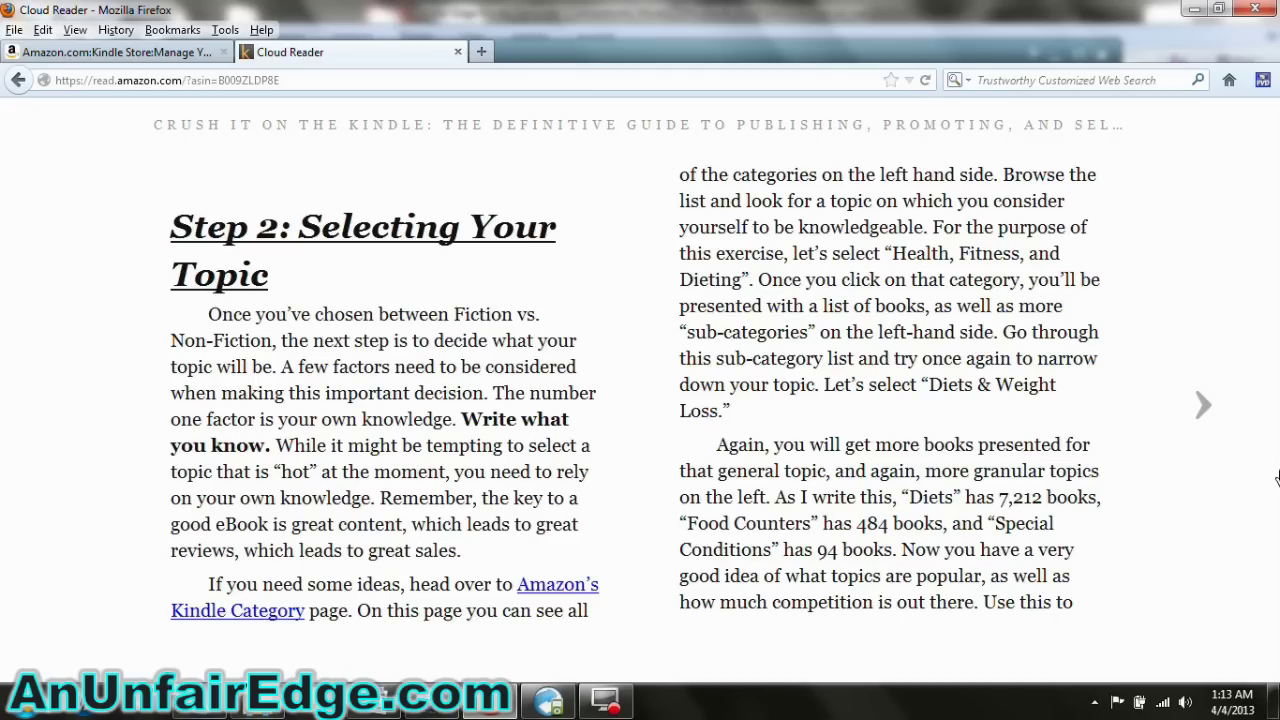
{"action": "left_click", "coordinate": [1277, 478]}
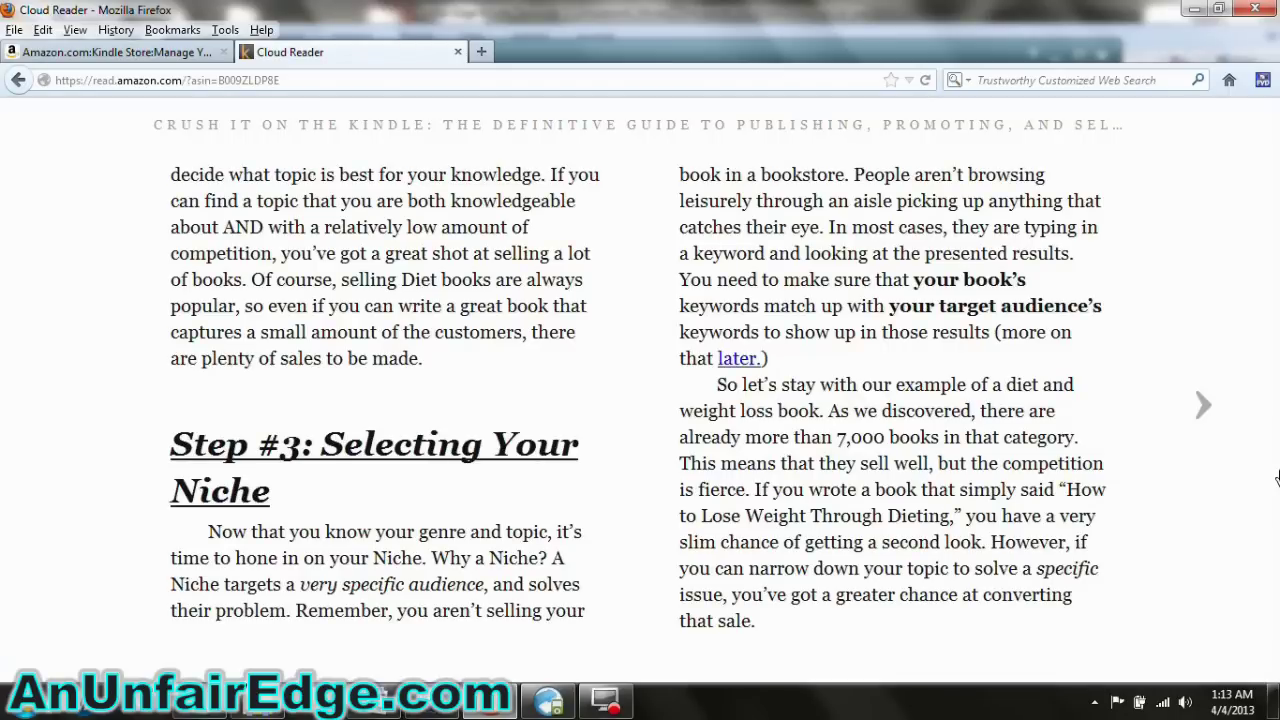
{"action": "left_click", "coordinate": [1277, 478]}
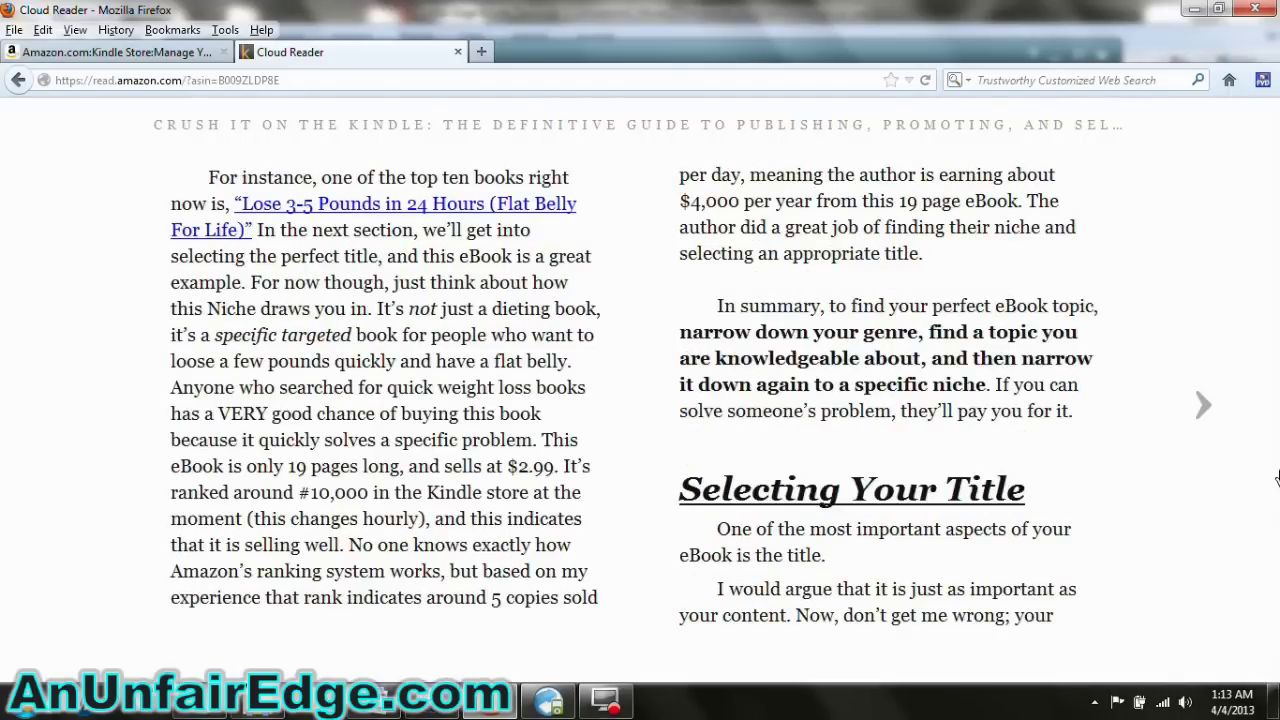
{"action": "left_click", "coordinate": [1277, 478]}
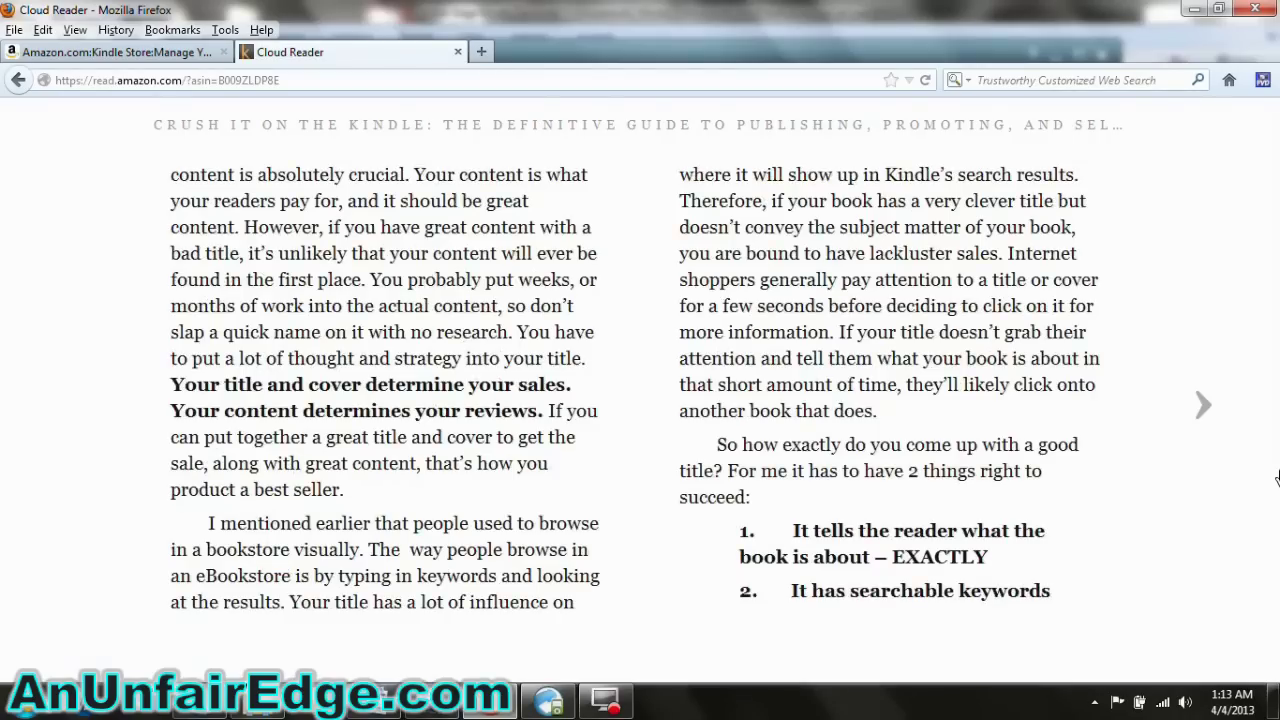
{"action": "left_click", "coordinate": [1277, 478]}
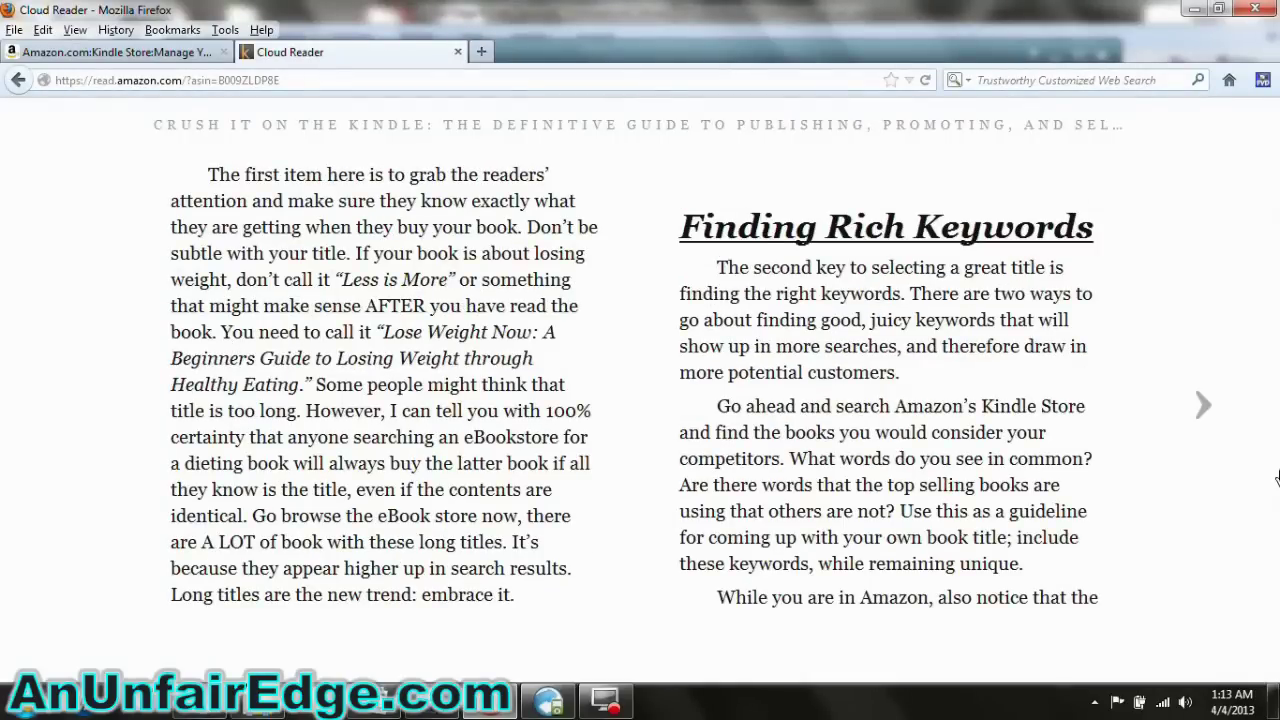
{"action": "left_click", "coordinate": [1277, 478]}
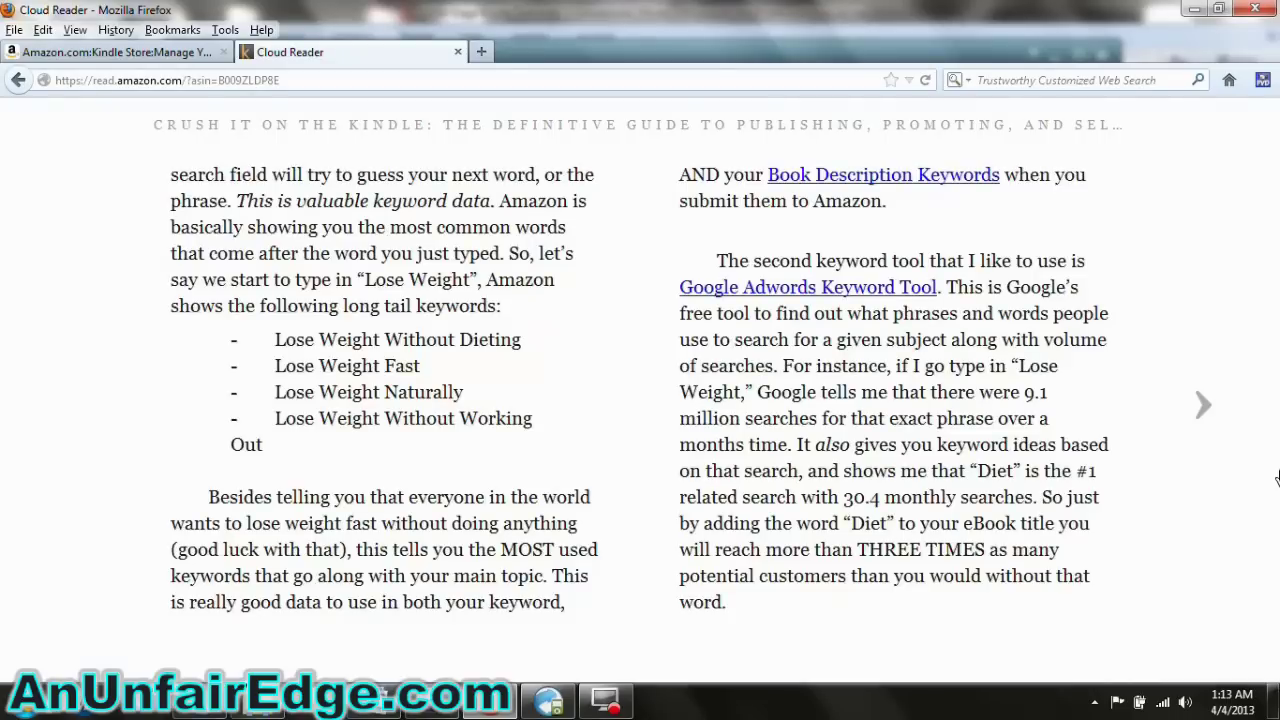
{"action": "left_click", "coordinate": [1277, 478]}
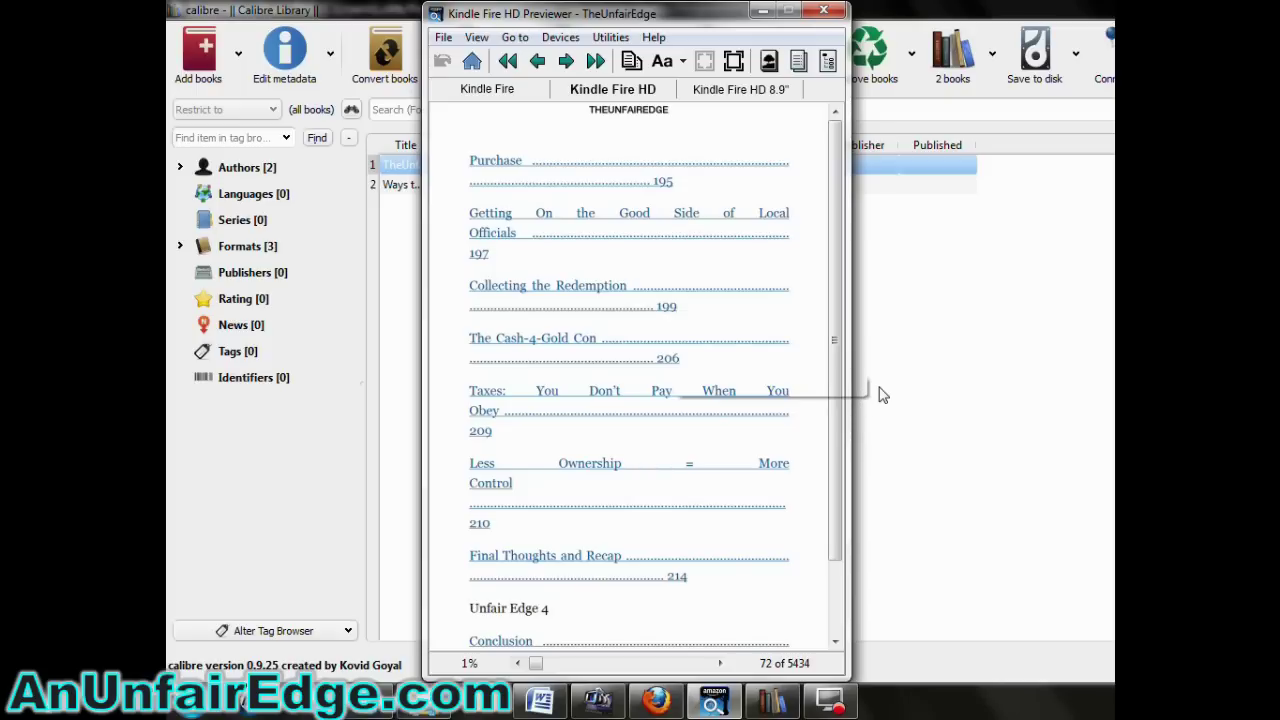
Step: In Kindle Previewer, page forward through TheUnfairEdge to examine its contents entries, line breaks, images and stray page numbers
{"action": "key", "text": "Right"}
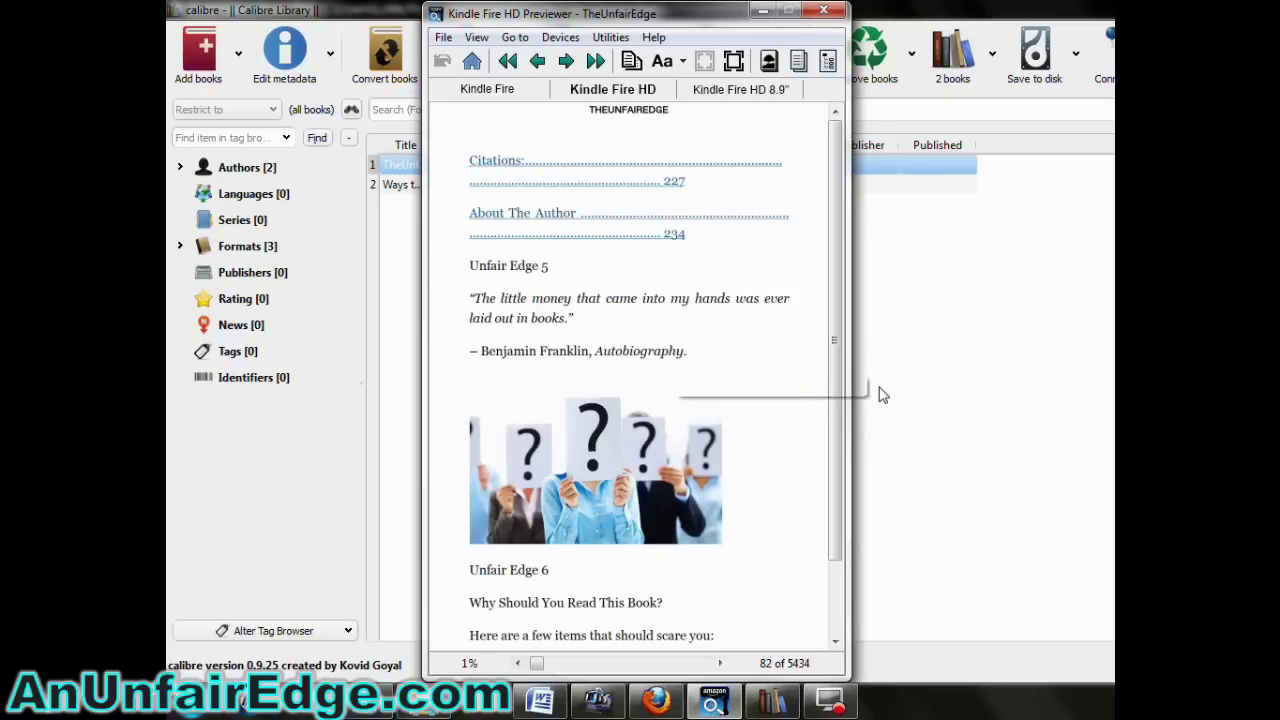
{"action": "key", "text": "Right"}
{"action": "key", "text": "Right"}
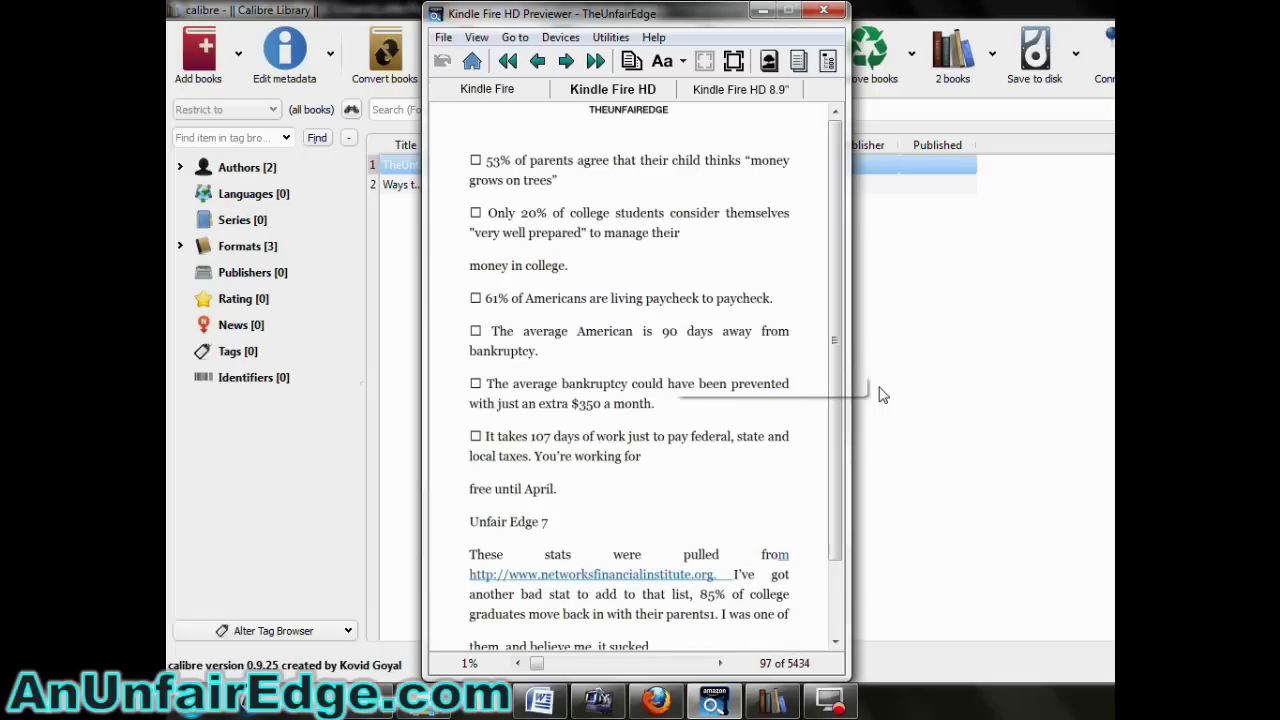
{"action": "key", "text": "Right"}
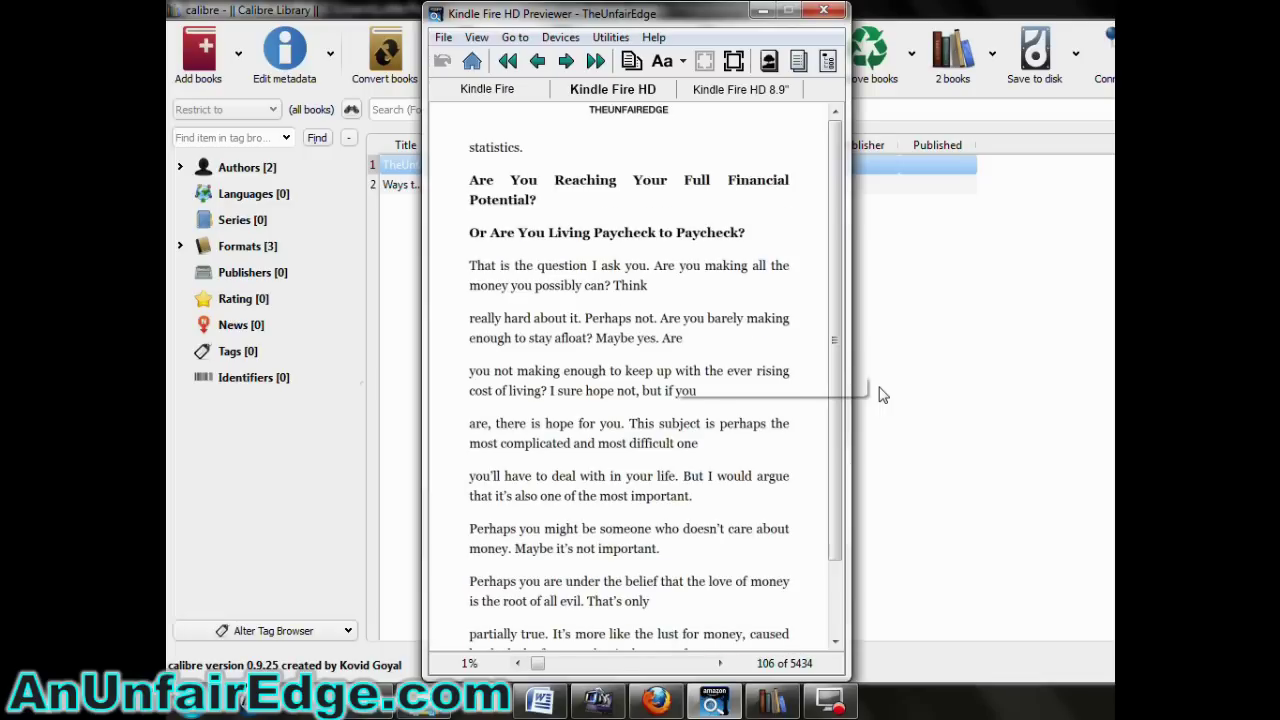
{"action": "key", "text": "Right"}
{"action": "key", "text": "Right"}
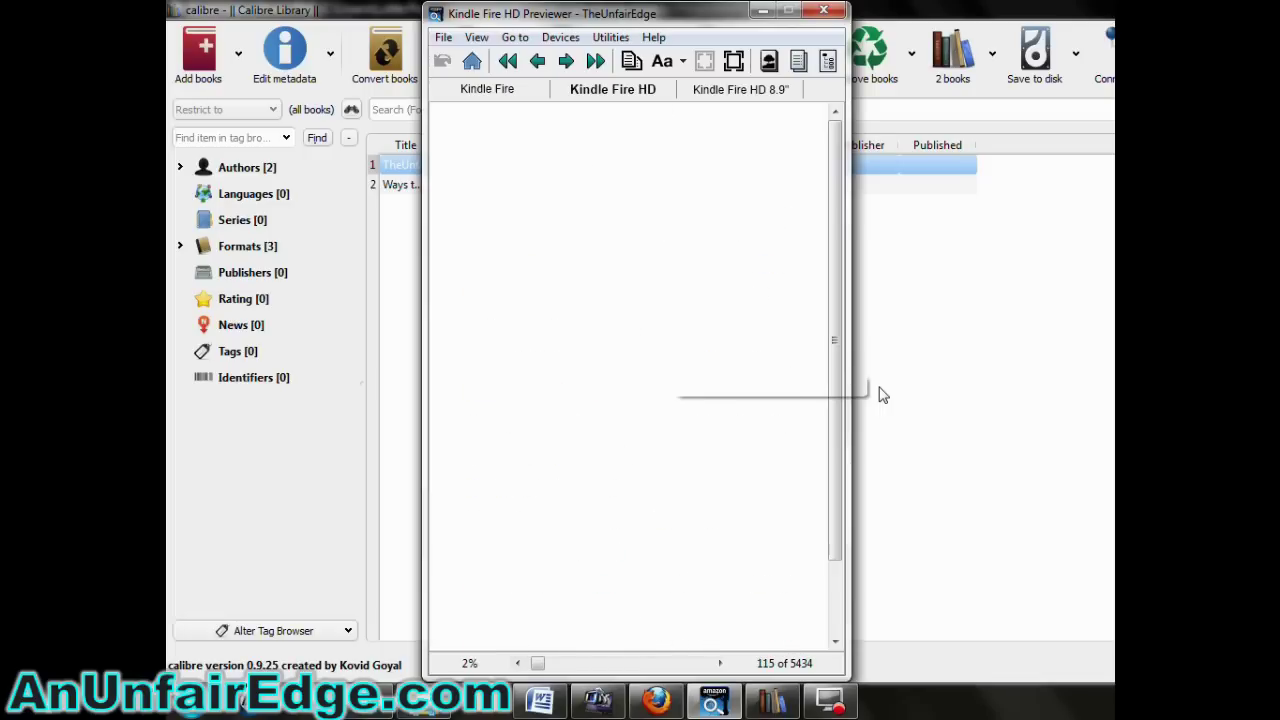
{"action": "key", "text": "Right"}
{"action": "key", "text": "Right"}
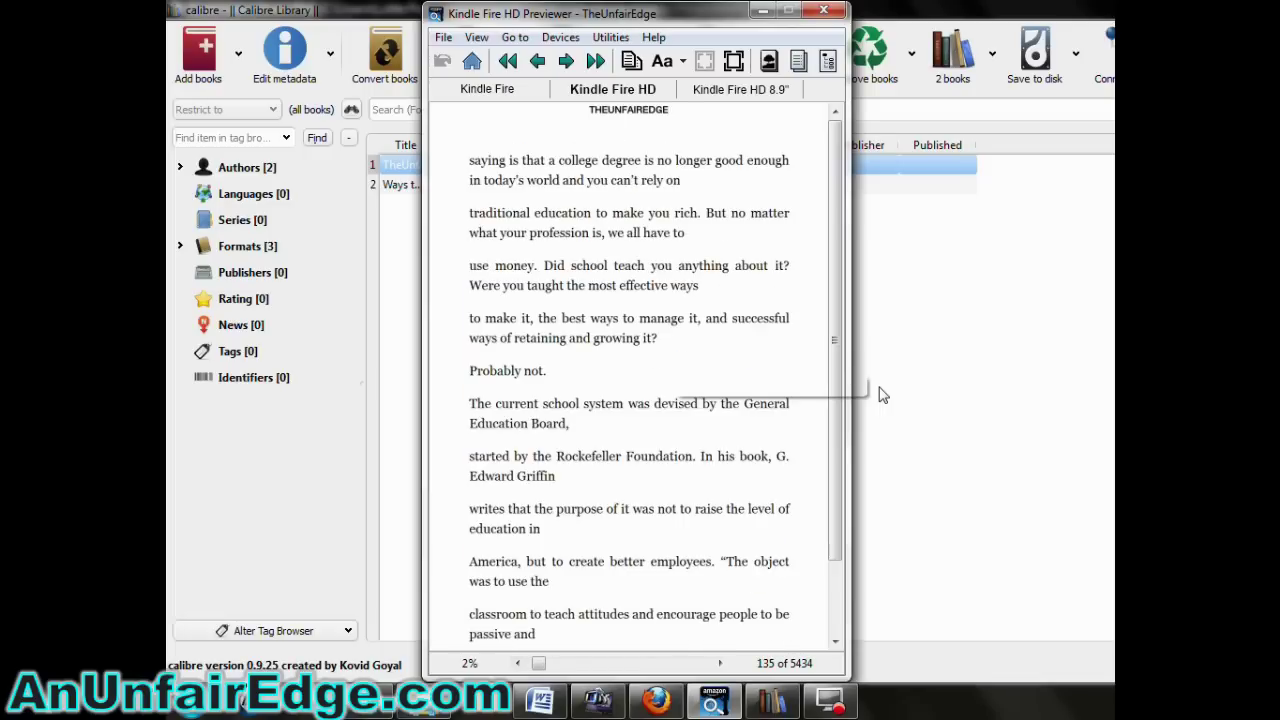
{"action": "key", "text": "Right"}
{"action": "key", "text": "Right"}
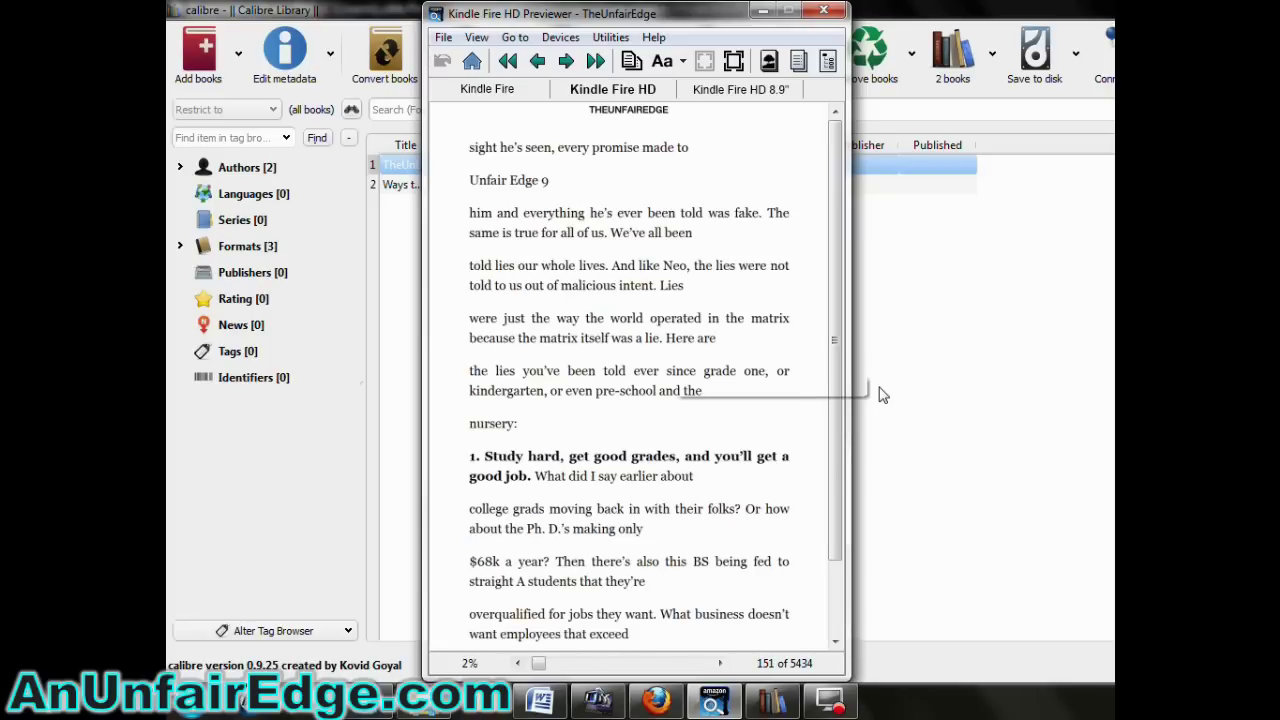
{"action": "key", "text": "Right"}
{"action": "key", "text": "Right"}
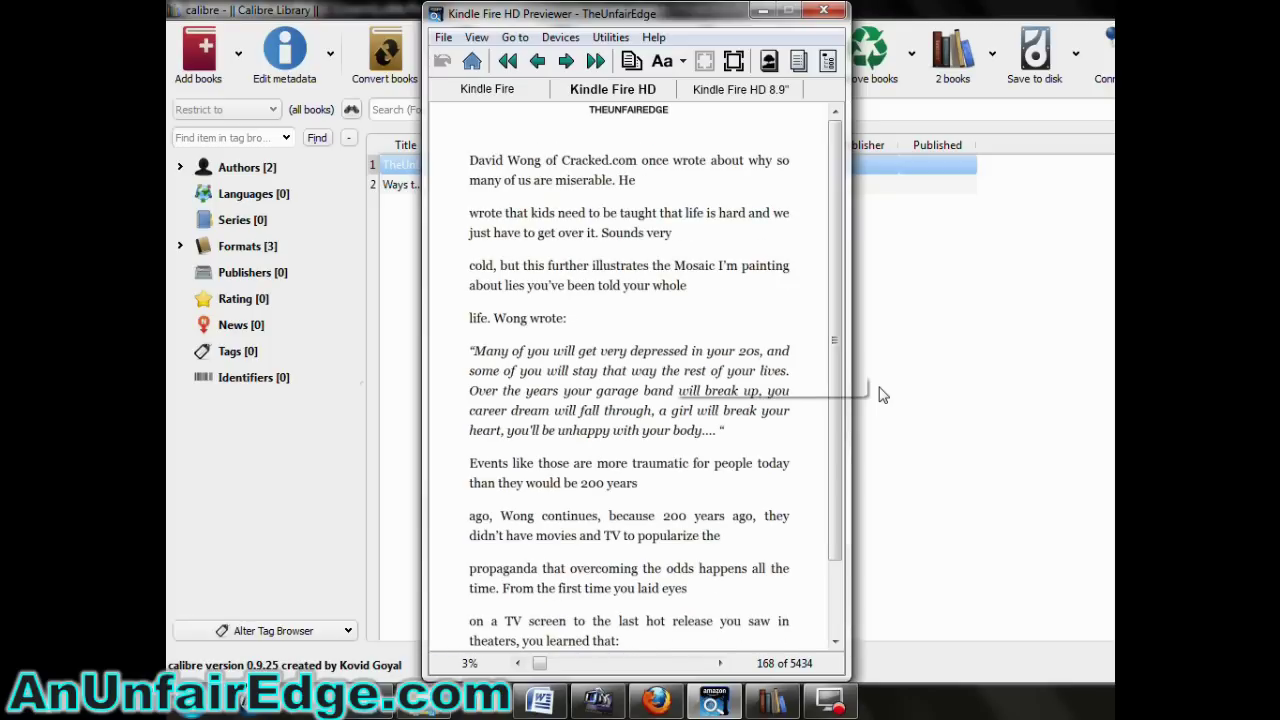
{"action": "key", "text": "Right"}
{"action": "key", "text": "Right"}
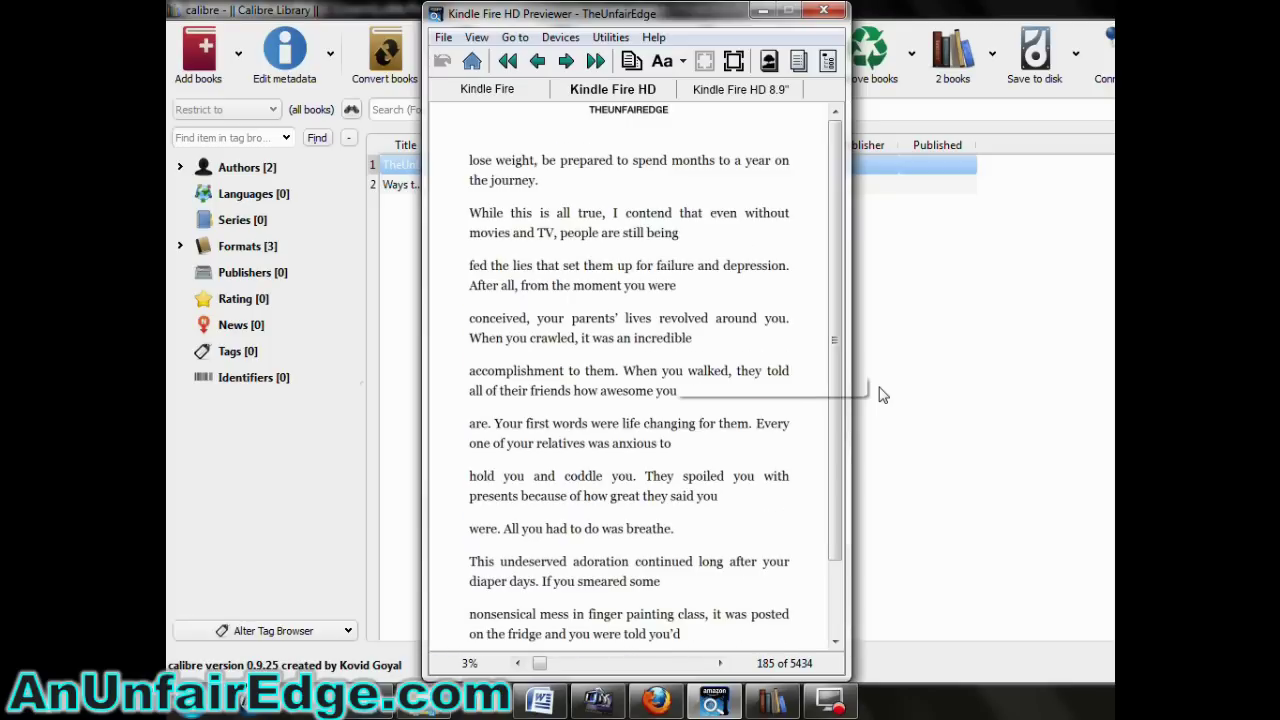
{"action": "key", "text": "Right"}
{"action": "key", "text": "Right"}
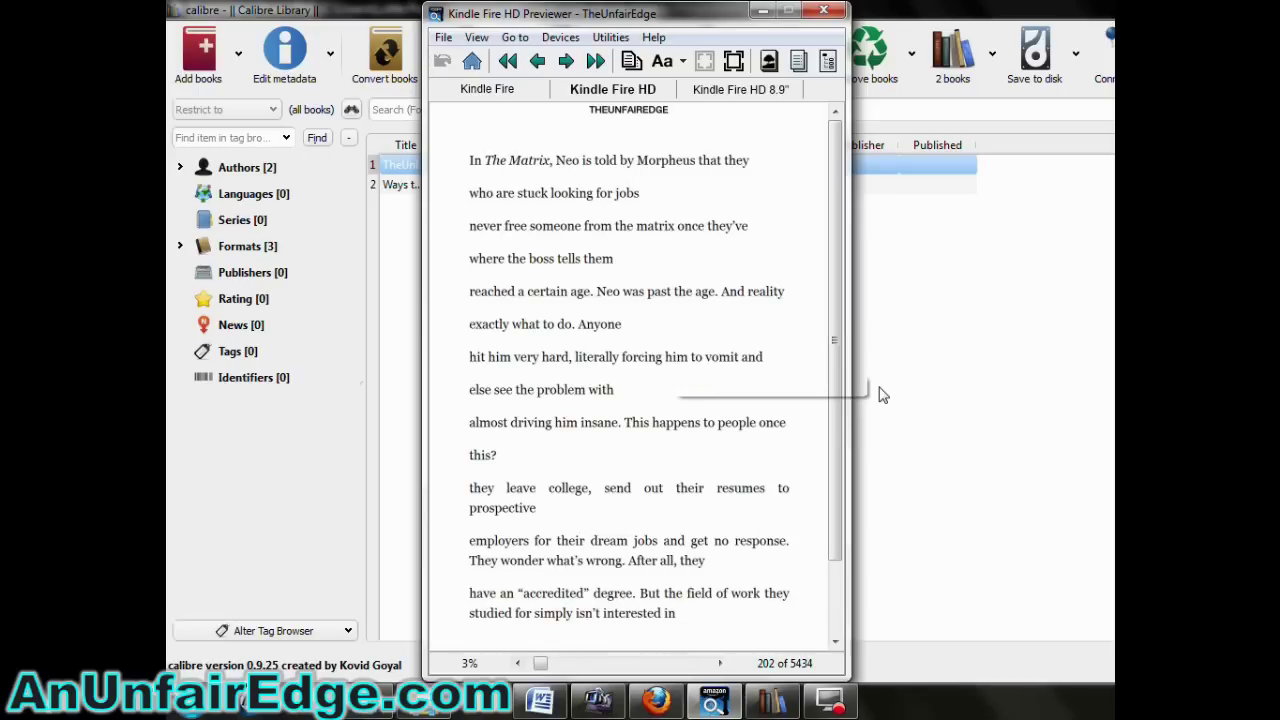
{"action": "key", "text": "Right"}
{"action": "key", "text": "Right"}
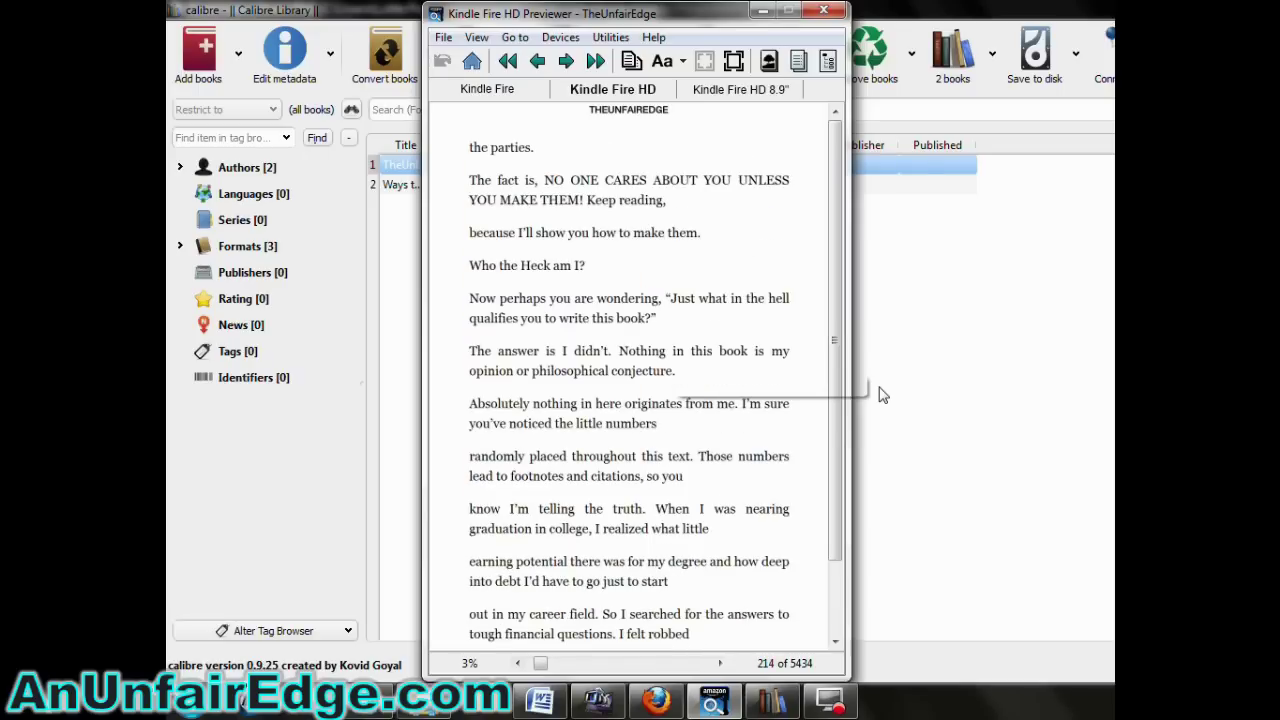
{"action": "key", "text": "Right"}
{"action": "key", "text": "Right"}
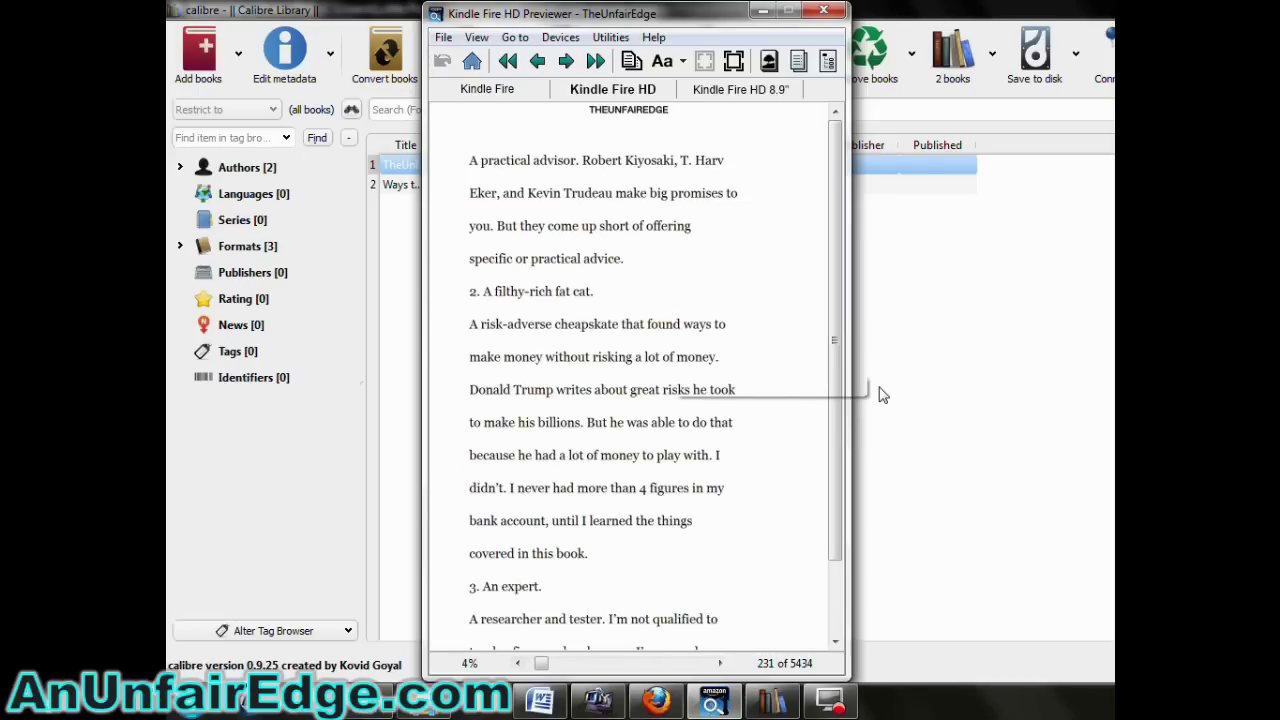
{"action": "key", "text": "Right"}
{"action": "key", "text": "Right"}
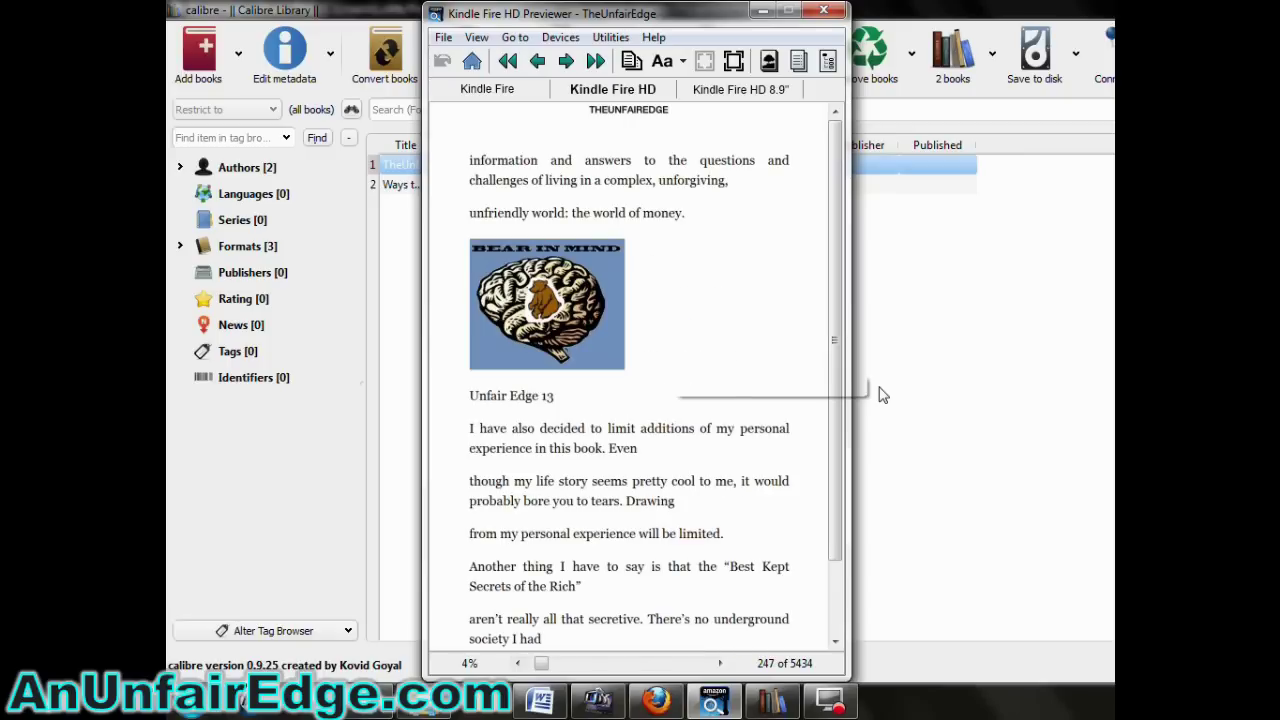
{"action": "key", "text": "Right"}
{"action": "key", "text": "Right"}
{"action": "key", "text": "Right"}
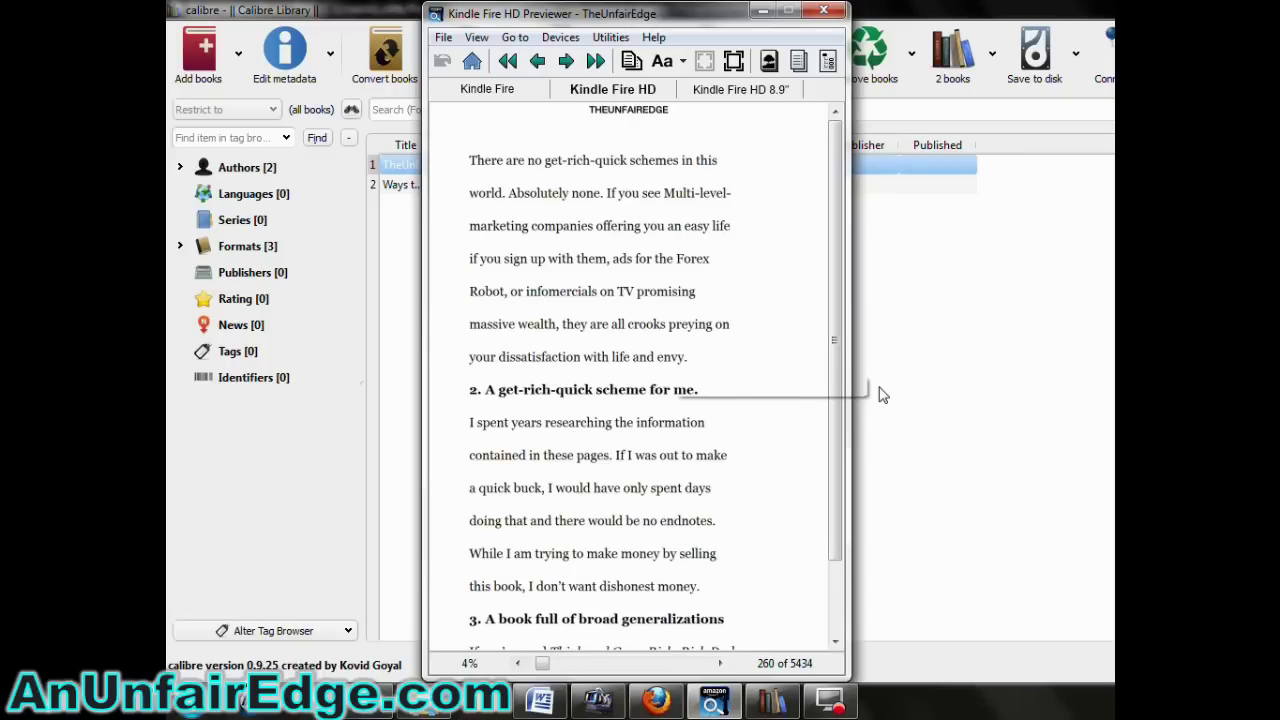
{"action": "key", "text": "Right"}
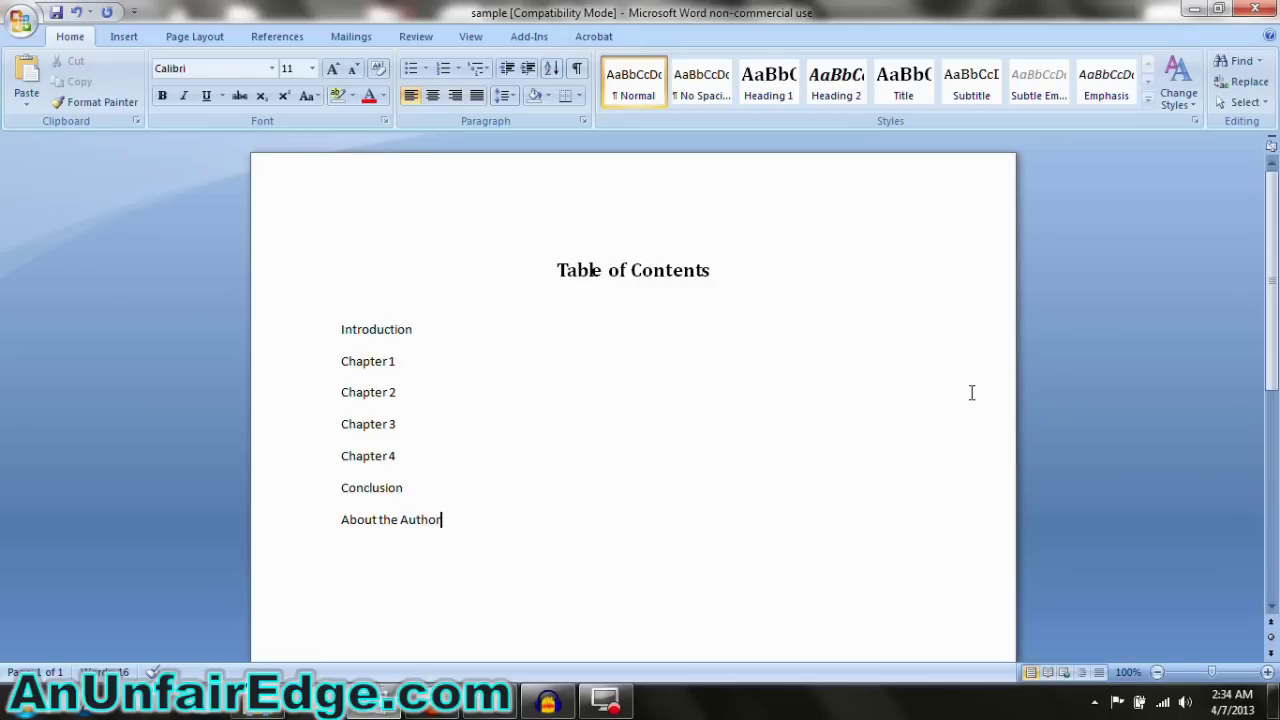
Step: In the sample Word document, insert a page break after the table of contents and add a centered Heading 1 reading "Introduction"
{"action": "key", "text": "ctrl+Return"}
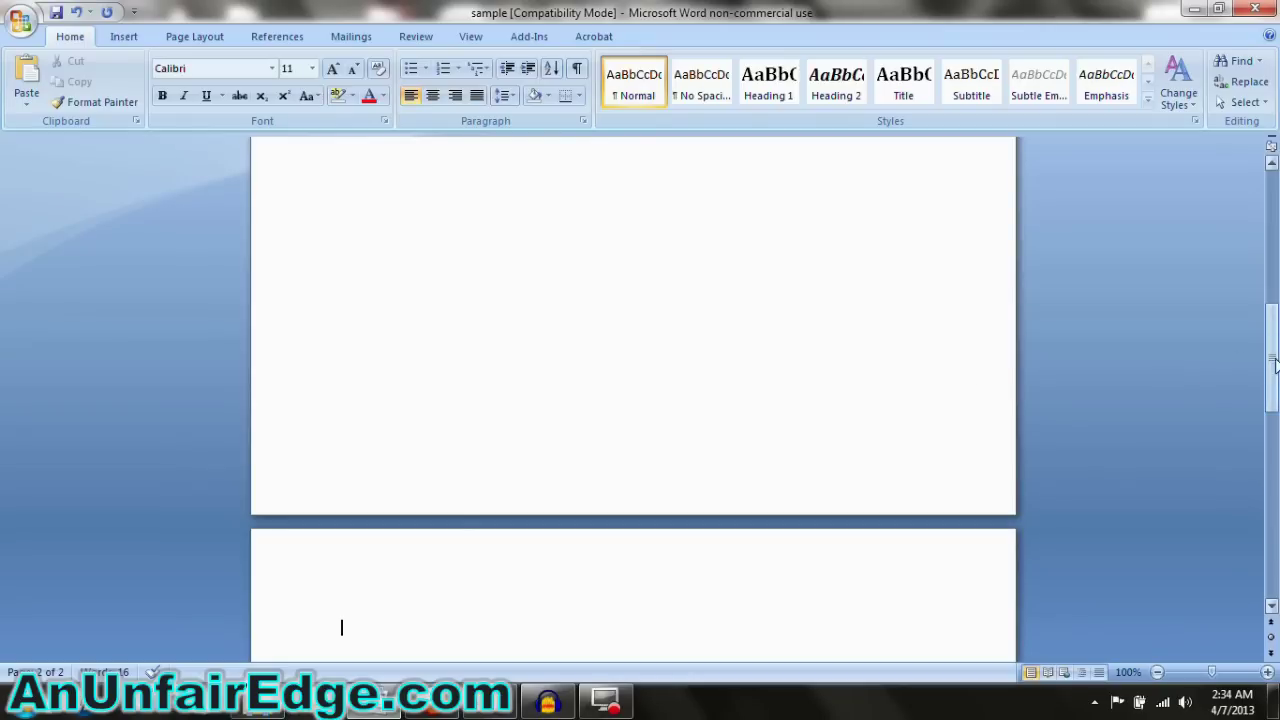
{"action": "left_click_drag", "start_coordinate": [1271, 355], "coordinate": [1271, 415]}
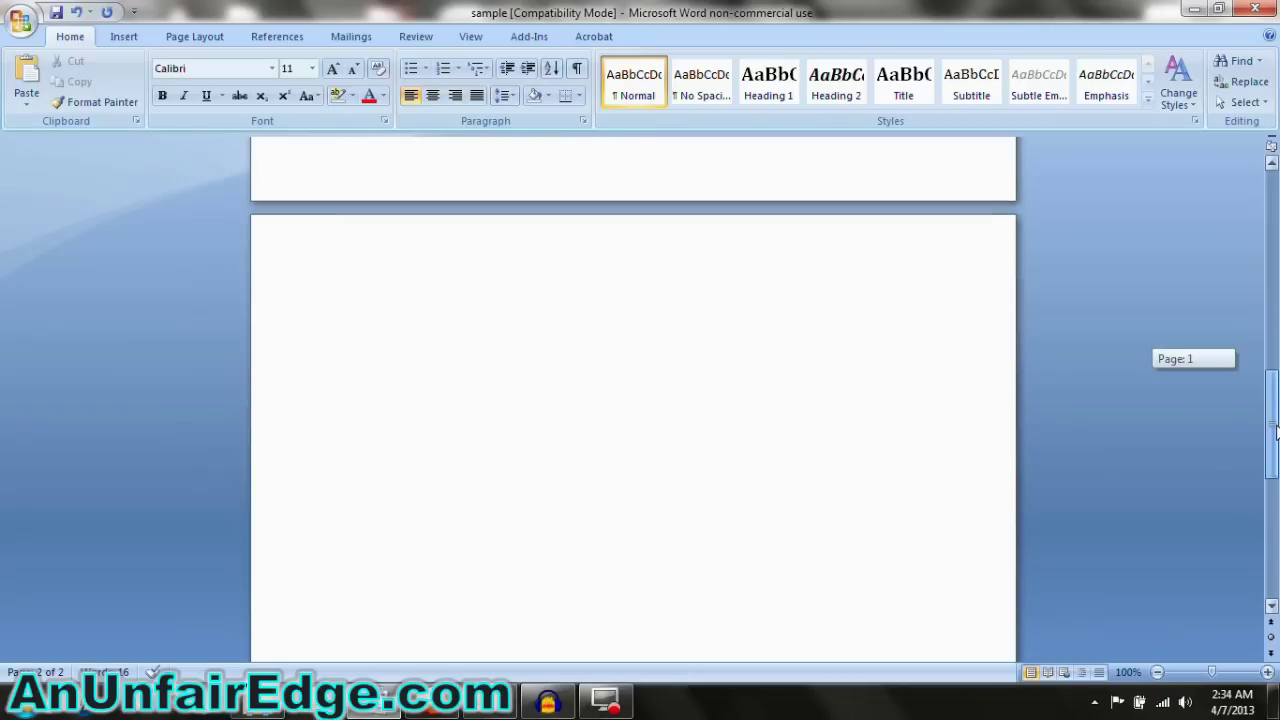
{"action": "left_click", "coordinate": [771, 90]}
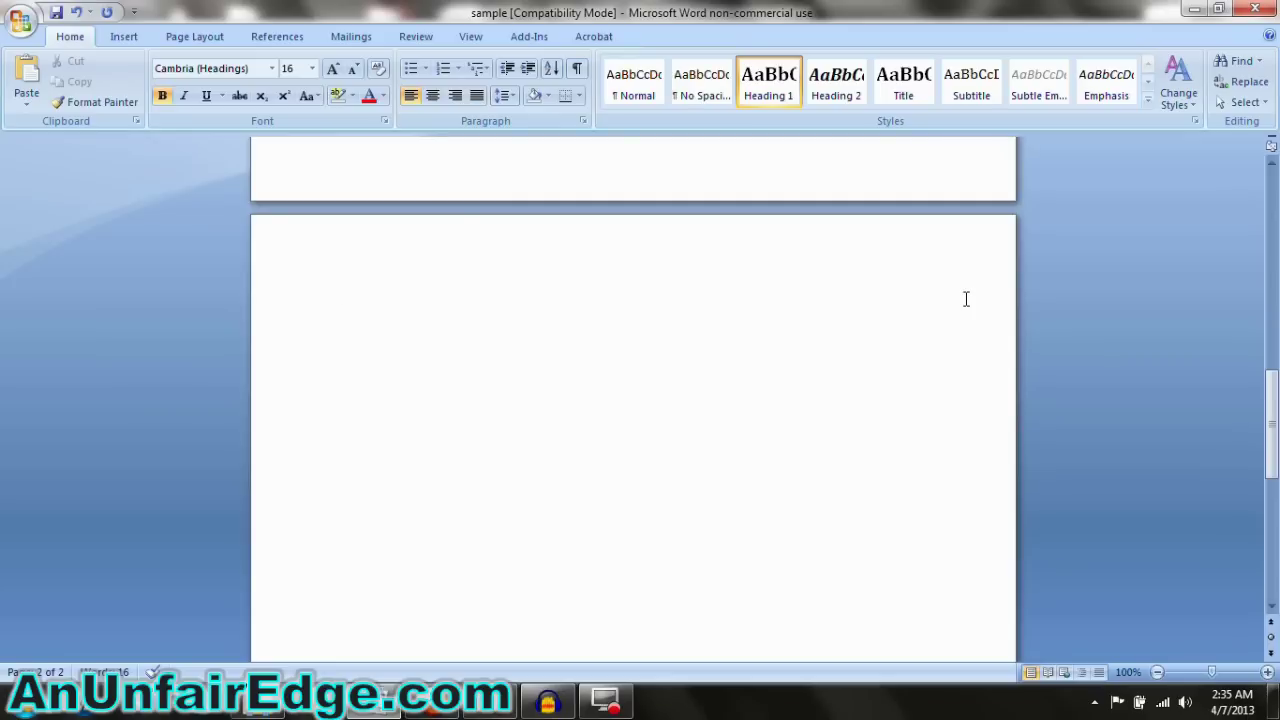
{"action": "type", "text": "Introdu"}
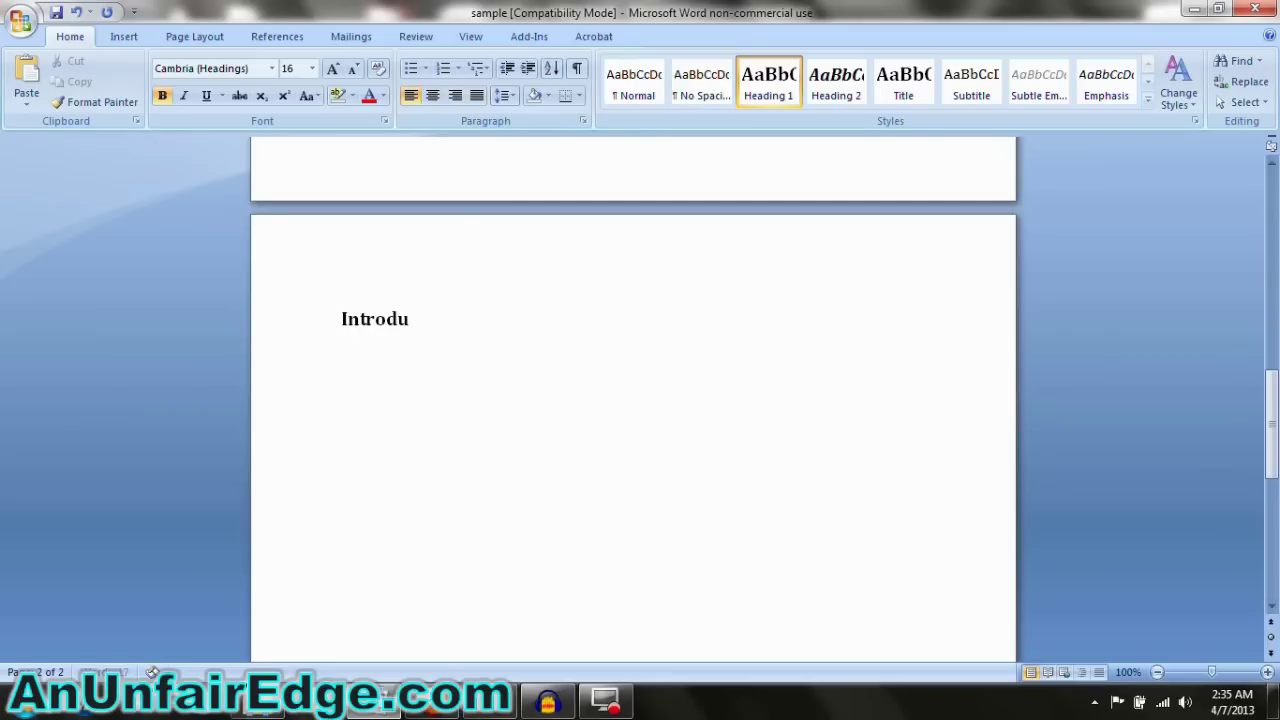
{"action": "type", "text": "ction"}
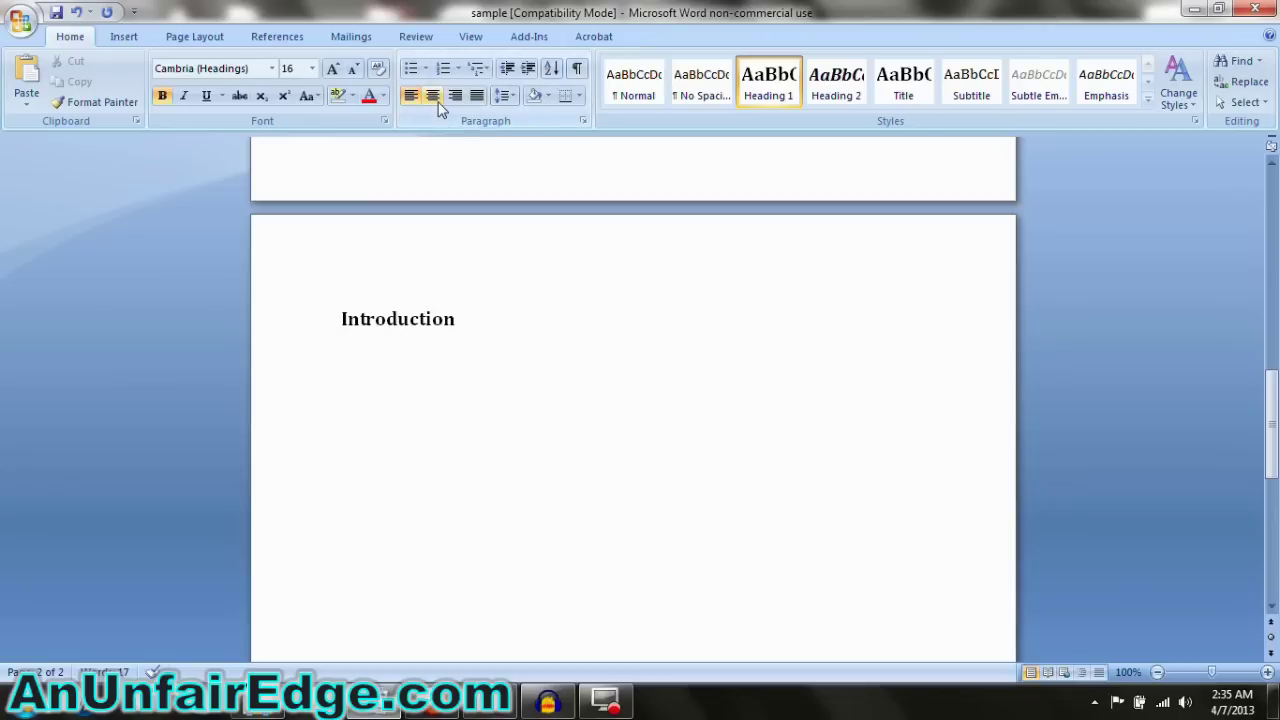
{"action": "left_click", "coordinate": [434, 97]}
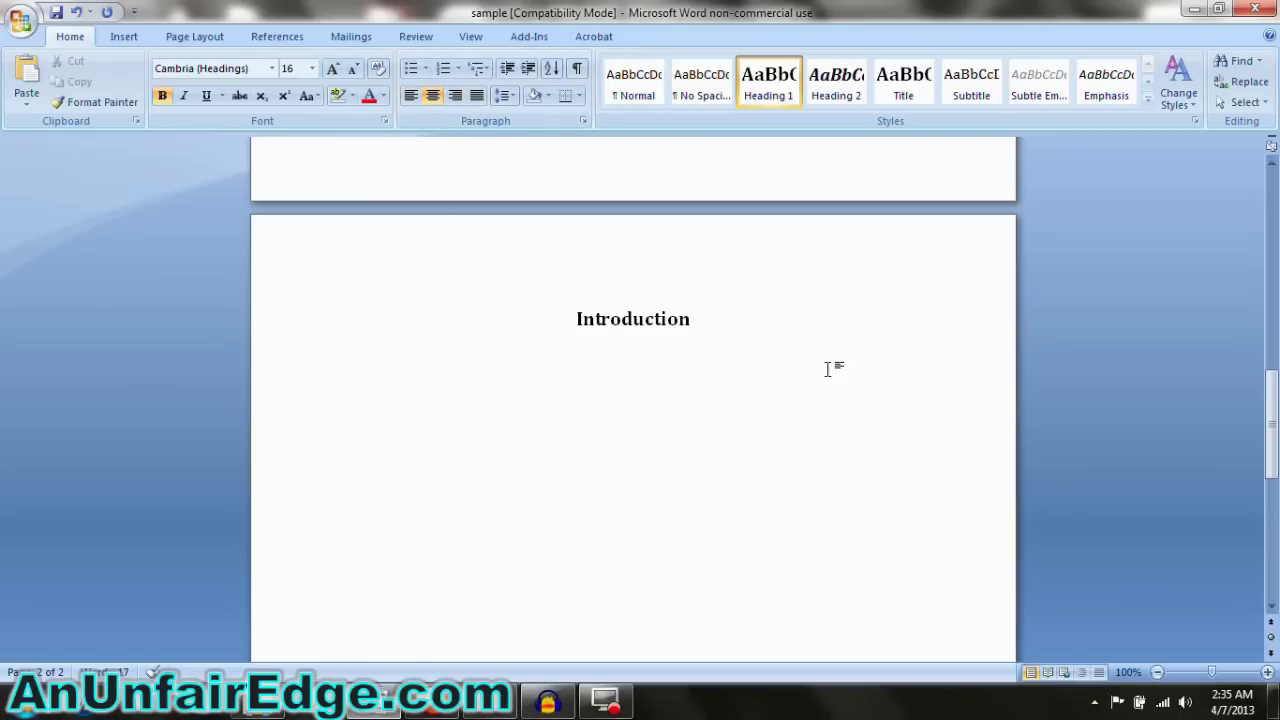
Step: Below the Introduction heading, add the body line "This is normal text." and a numbered list with Point one, Point two and Point three
{"action": "key", "text": "Return"}
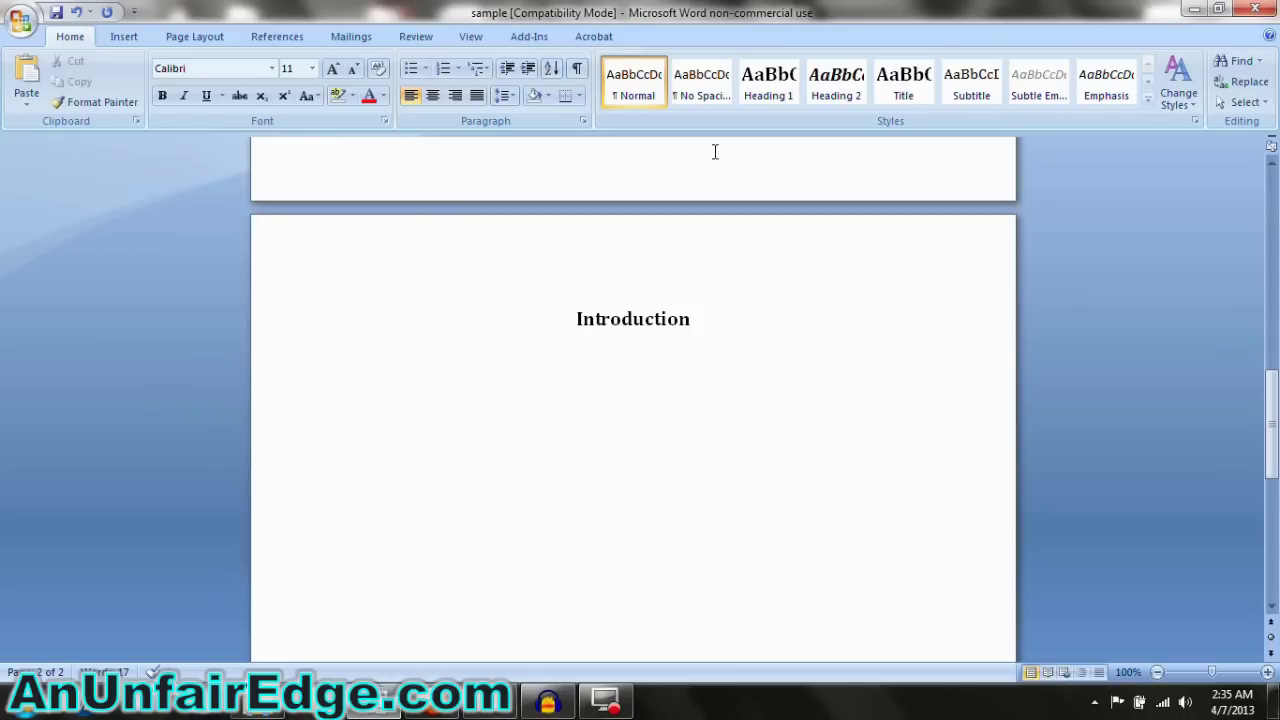
{"action": "type", "text": "This is normal text."}
{"action": "left_click", "coordinate": [444, 68]}
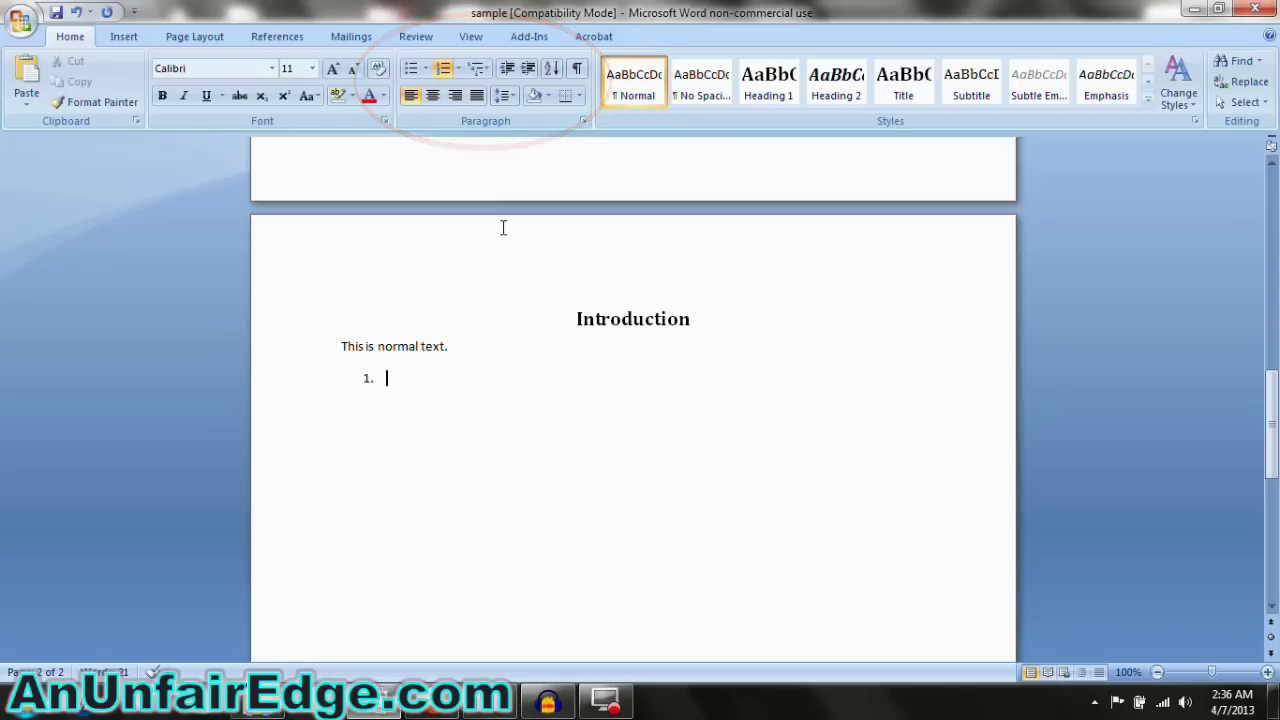
{"action": "type", "text": "point one"}
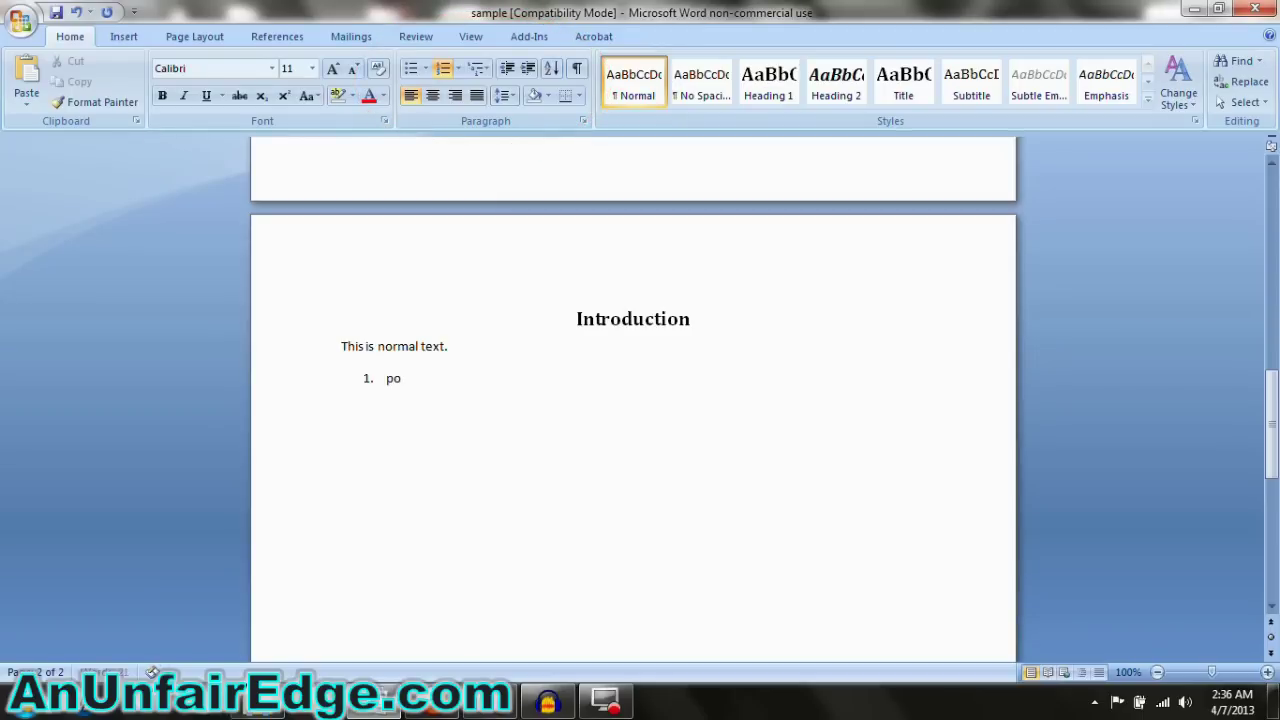
{"action": "key", "text": "Return"}
{"action": "type", "text": "point "}
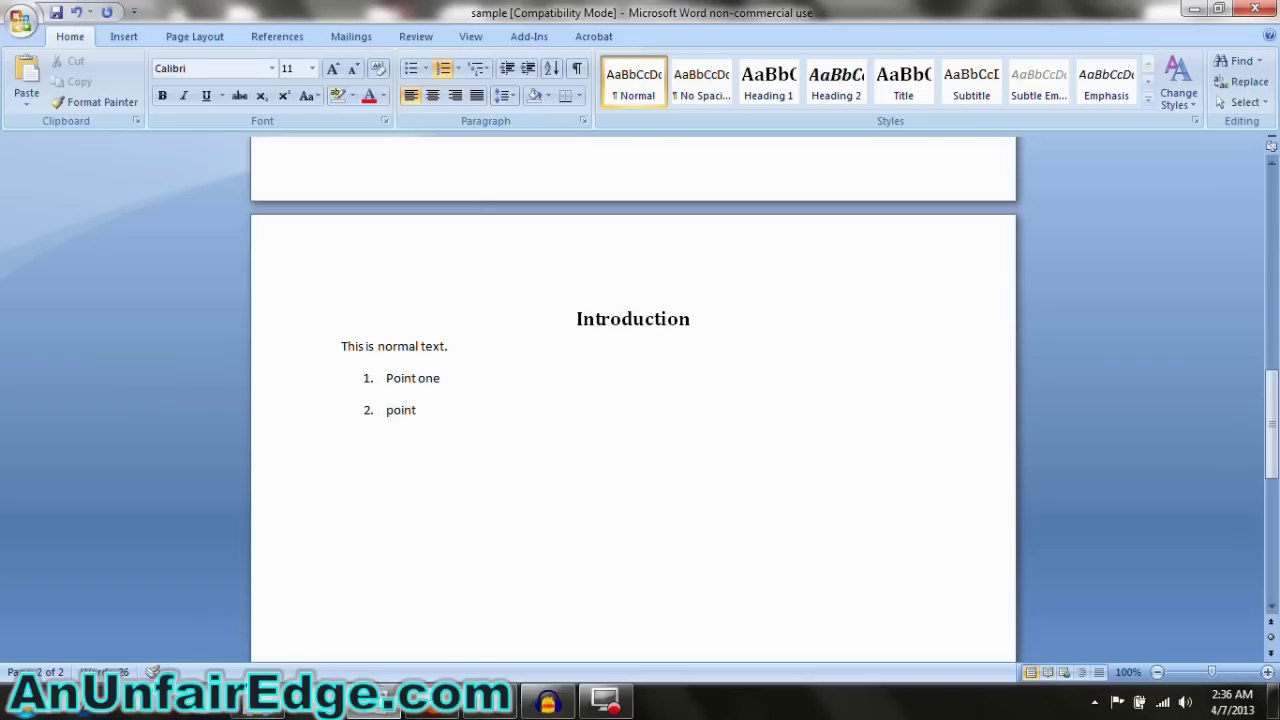
{"action": "type", "text": "two"}
{"action": "key", "text": "Return"}
{"action": "type", "text": "Point three"}
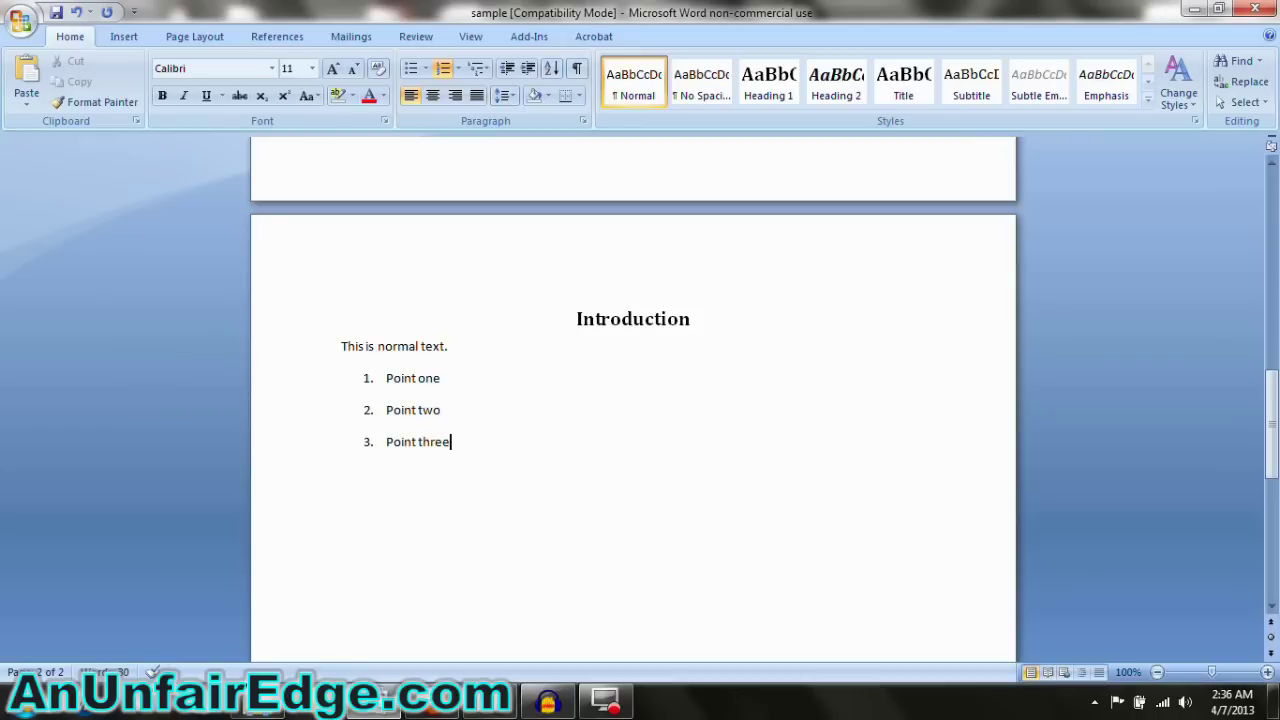
{"action": "key", "text": "Return"}
{"action": "key", "text": "Return"}
Step: Add the line "Bulleted list:" below the numbered list, followed by a bulleted list with two items reading "Bullet one"
{"action": "type", "text": "Bulleted list:"}
{"action": "key", "text": "Return"}
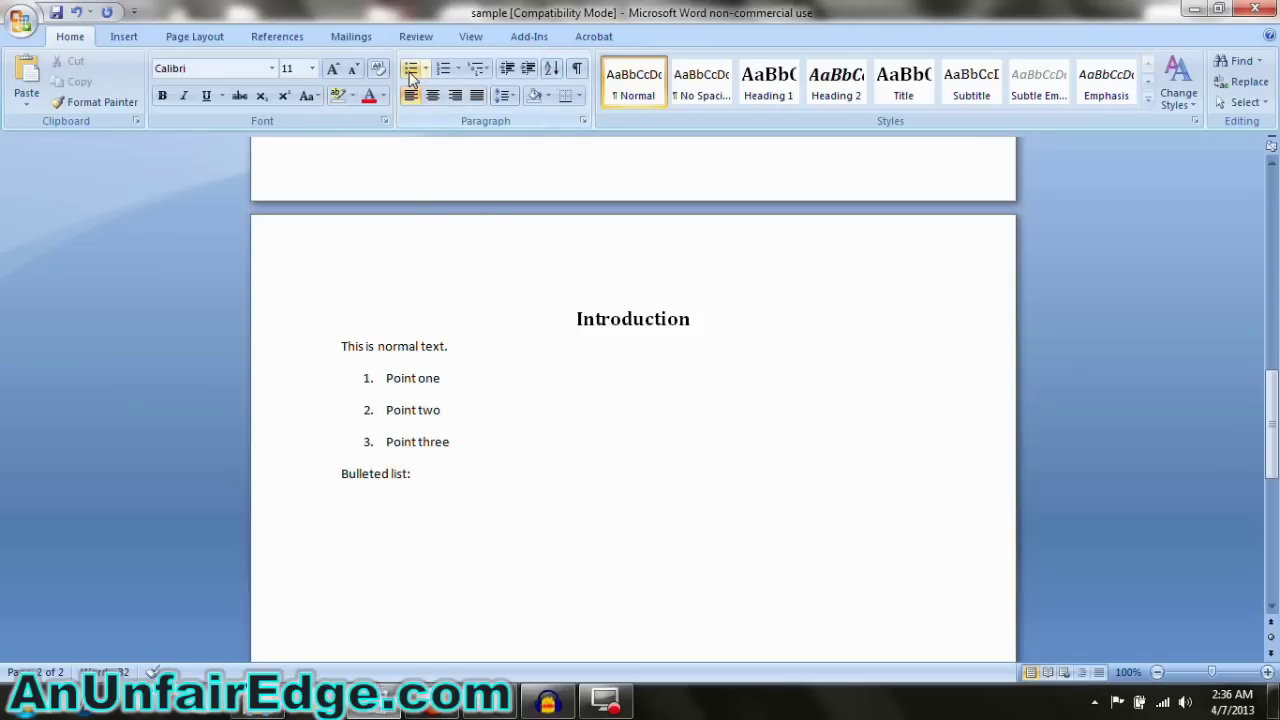
{"action": "left_click", "coordinate": [410, 70]}
{"action": "type", "text": "Bullet on"}
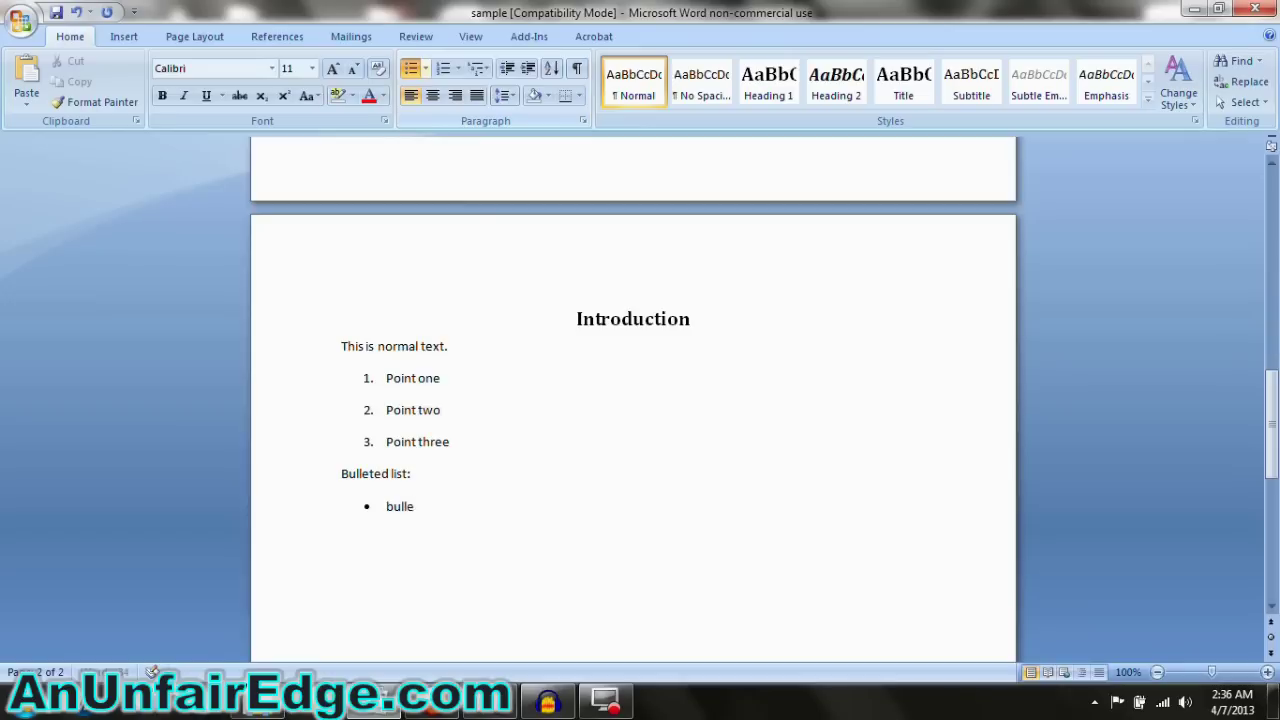
{"action": "type", "text": "e"}
{"action": "key", "text": "Return"}
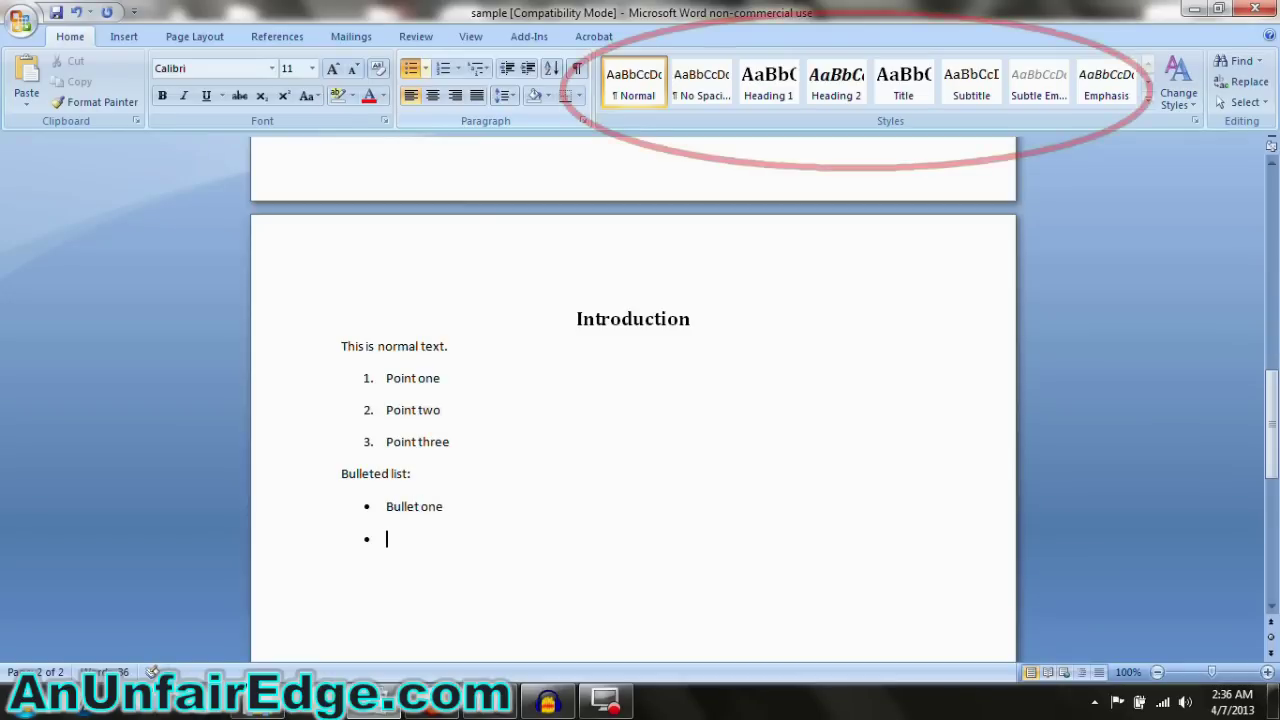
{"action": "type", "text": "bullet one"}
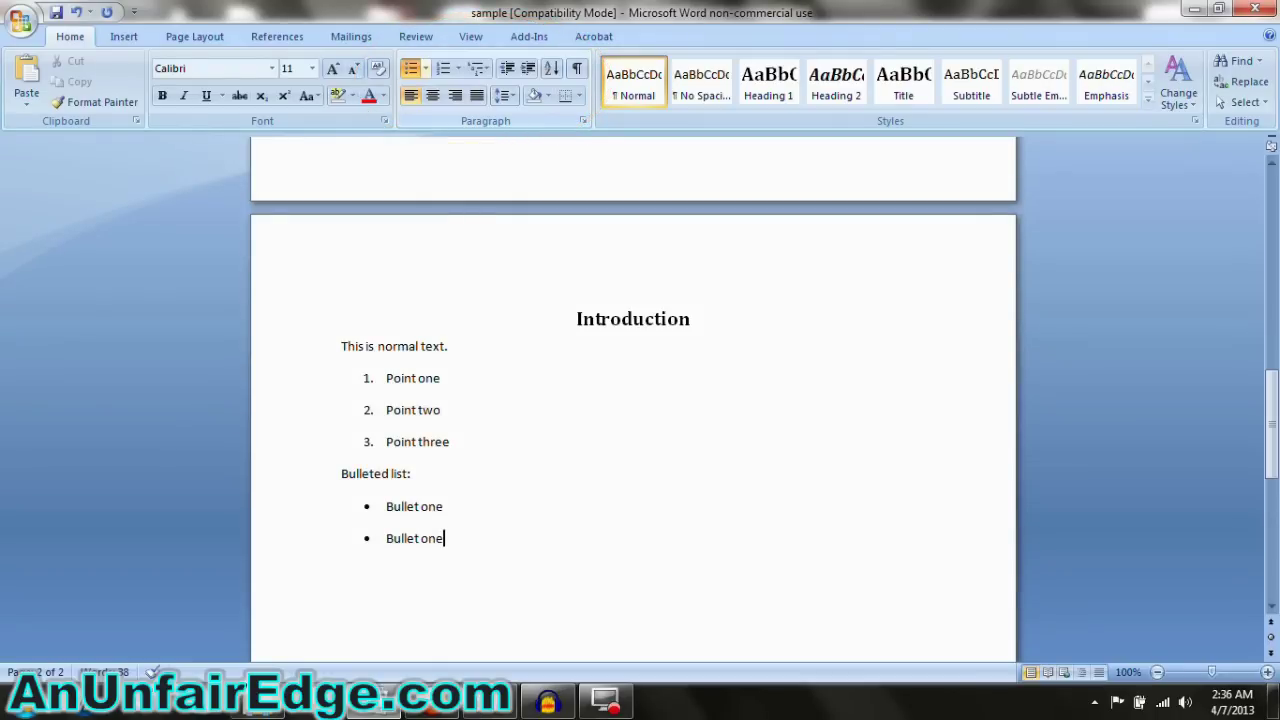
{"action": "key", "text": "Return"}
{"action": "key", "text": "Return"}
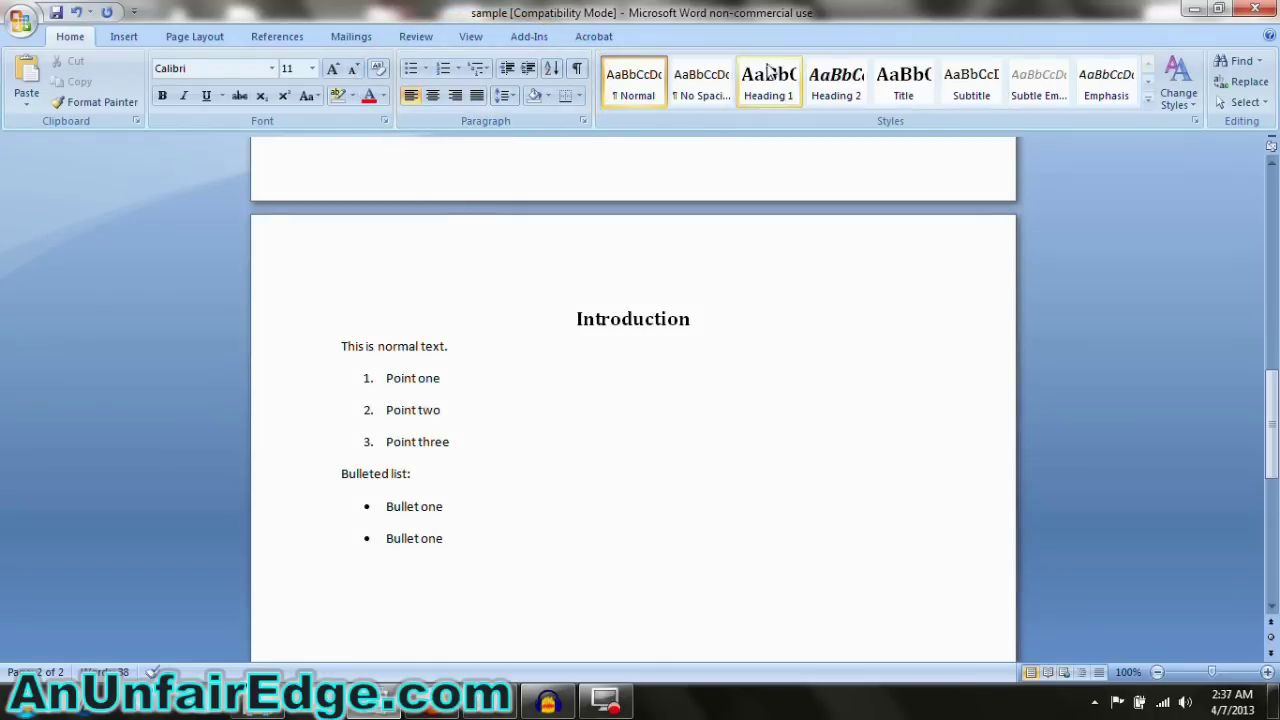
Step: Add a Heading 2 line reading "This is a subheading" below the bulleted list
{"action": "left_click", "coordinate": [845, 77]}
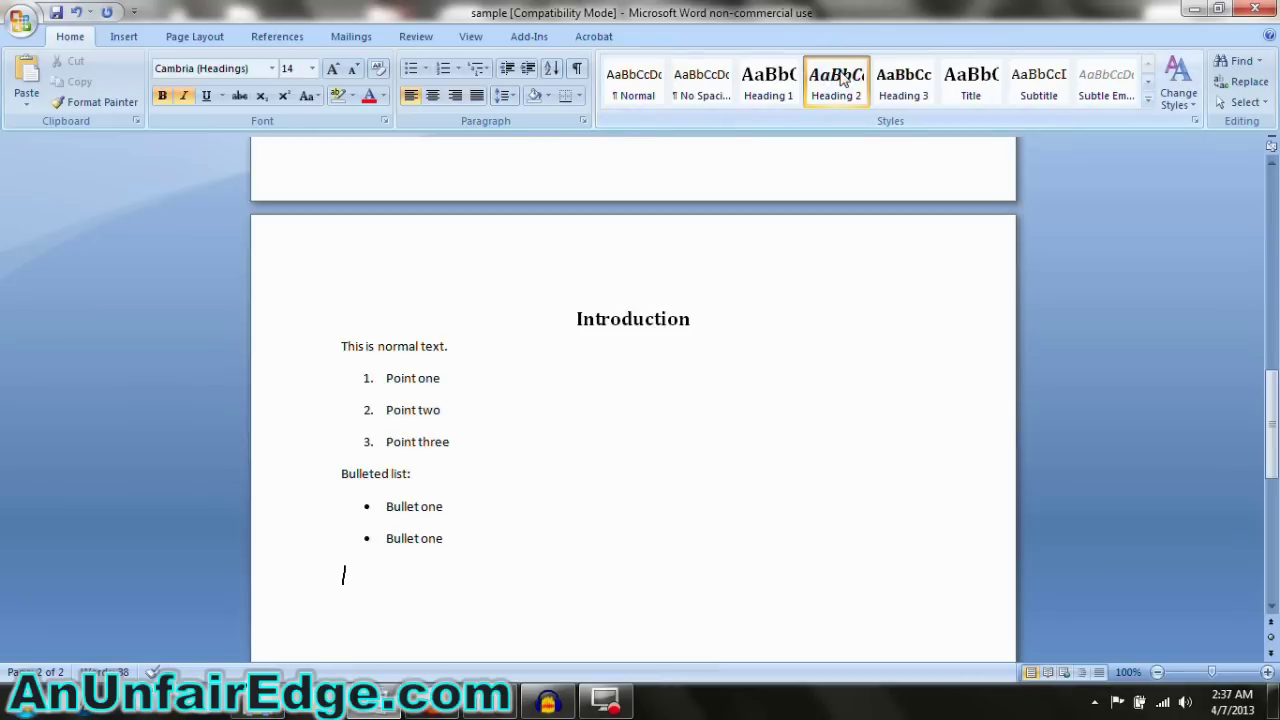
{"action": "type", "text": "This is"}
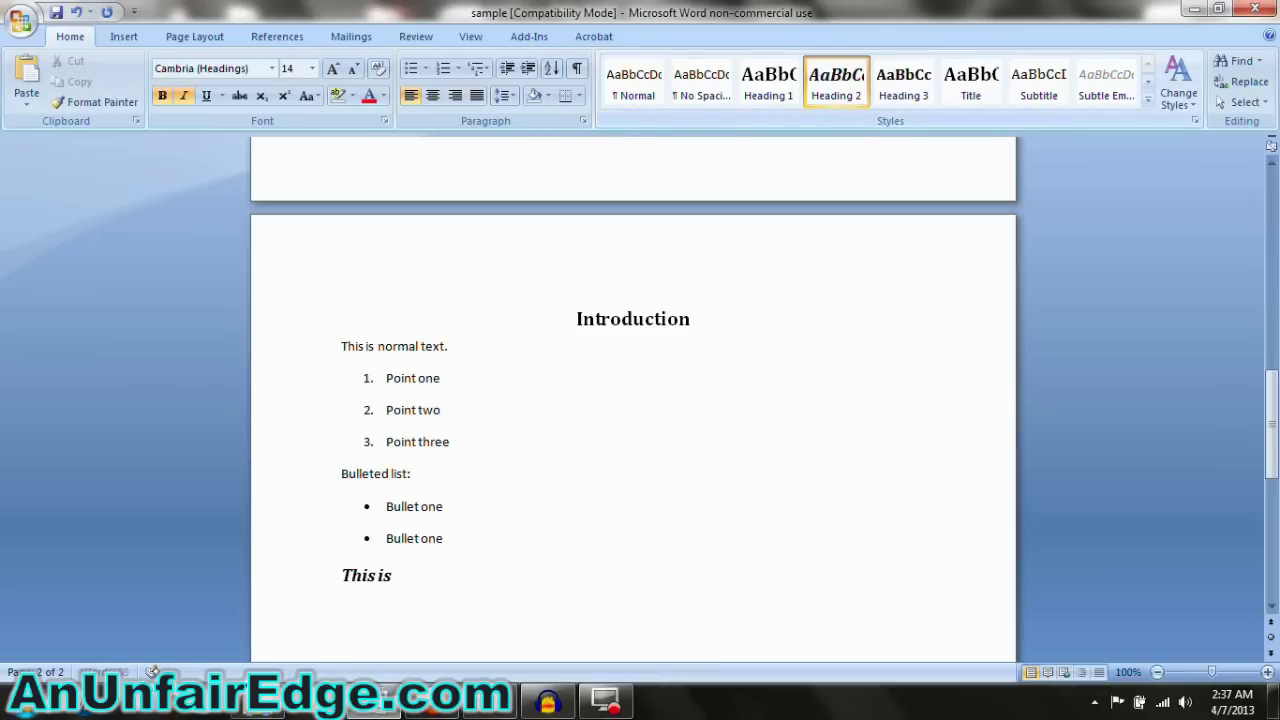
{"action": "type", "text": " a subheading"}
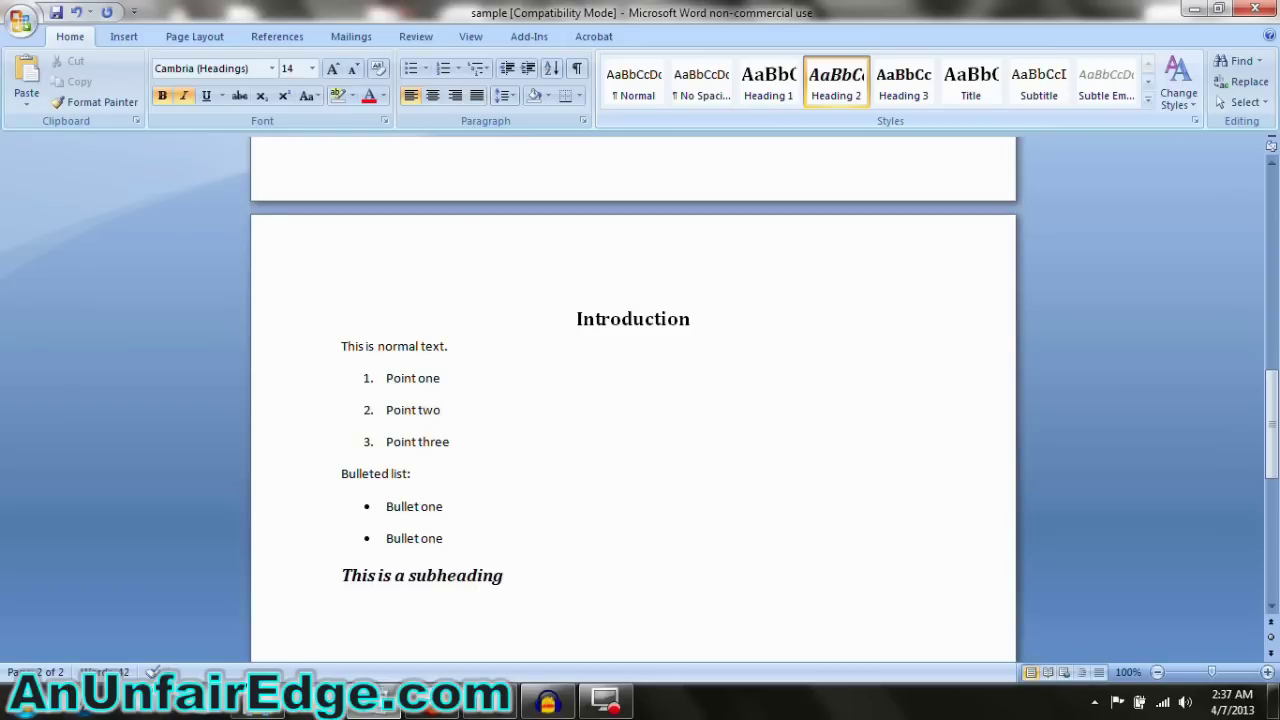
Step: Remove bold from the Introduction heading and set its font size to 22
{"action": "key", "text": "Up"}
{"action": "key", "text": "Up"}
{"action": "key", "text": "Up"}
{"action": "key", "text": "Up"}
{"action": "key", "text": "Up"}
{"action": "key", "text": "Up"}
{"action": "key", "text": "Up"}
{"action": "key", "text": "Up"}
{"action": "key", "text": "shift+Down"}
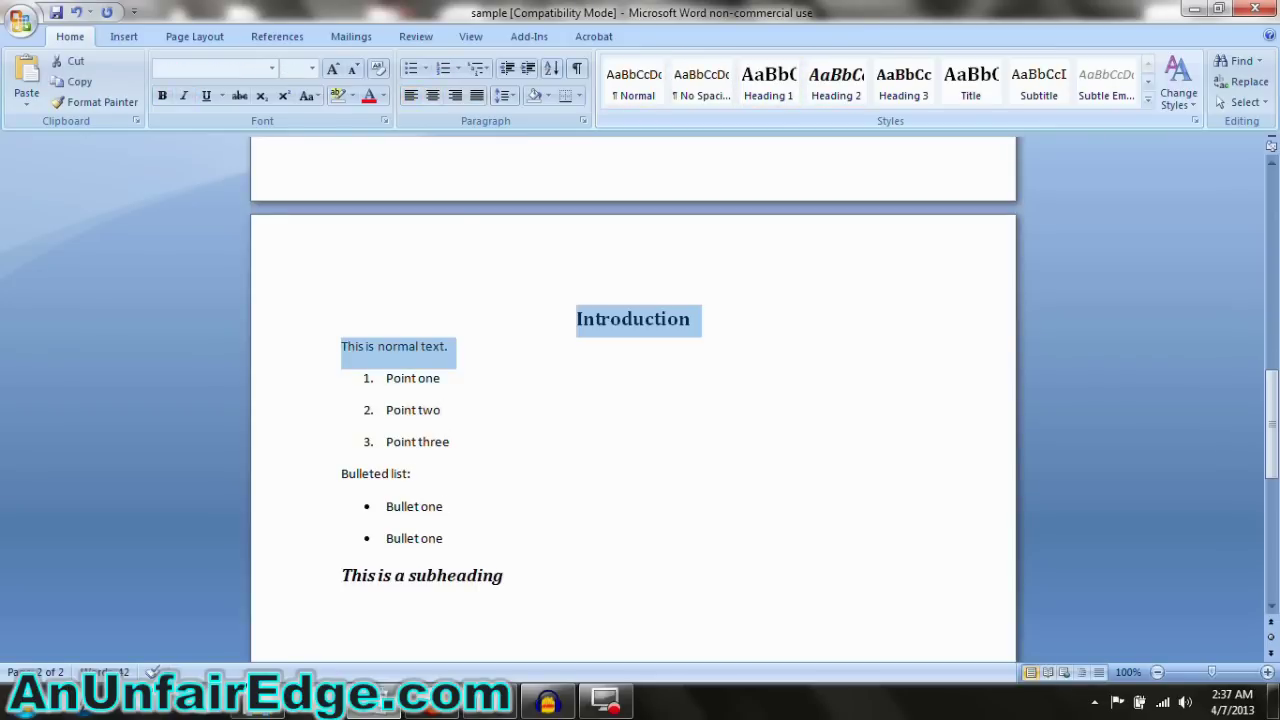
{"action": "key", "text": "shift+Up"}
{"action": "key", "text": "shift+Right"}
{"action": "key", "text": "shift+Right"}
{"action": "key", "text": "shift+Right"}
{"action": "key", "text": "shift+Right"}
{"action": "key", "text": "shift+Right"}
{"action": "key", "text": "shift+Right"}
{"action": "key", "text": "shift+Right"}
{"action": "key", "text": "shift+Right"}
{"action": "key", "text": "shift+Right"}
{"action": "key", "text": "shift+Right"}
{"action": "key", "text": "shift+Right"}
{"action": "key", "text": "shift+Right"}
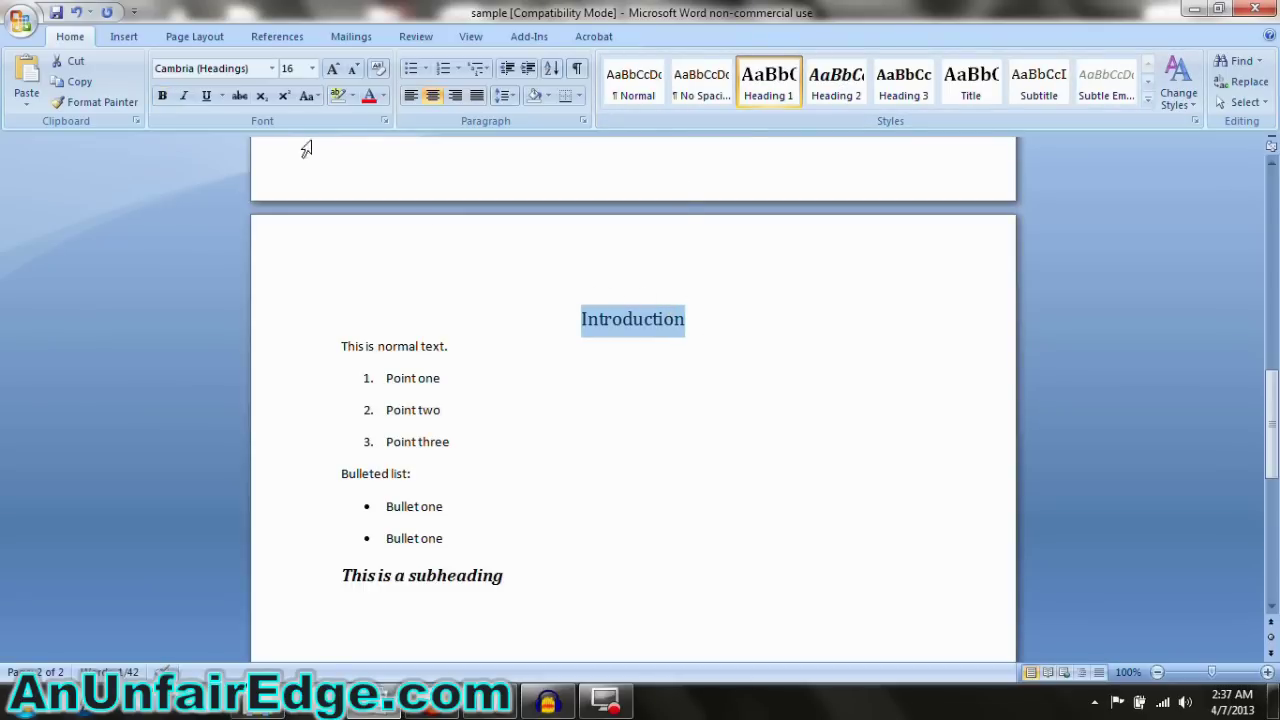
{"action": "left_click", "coordinate": [310, 69]}
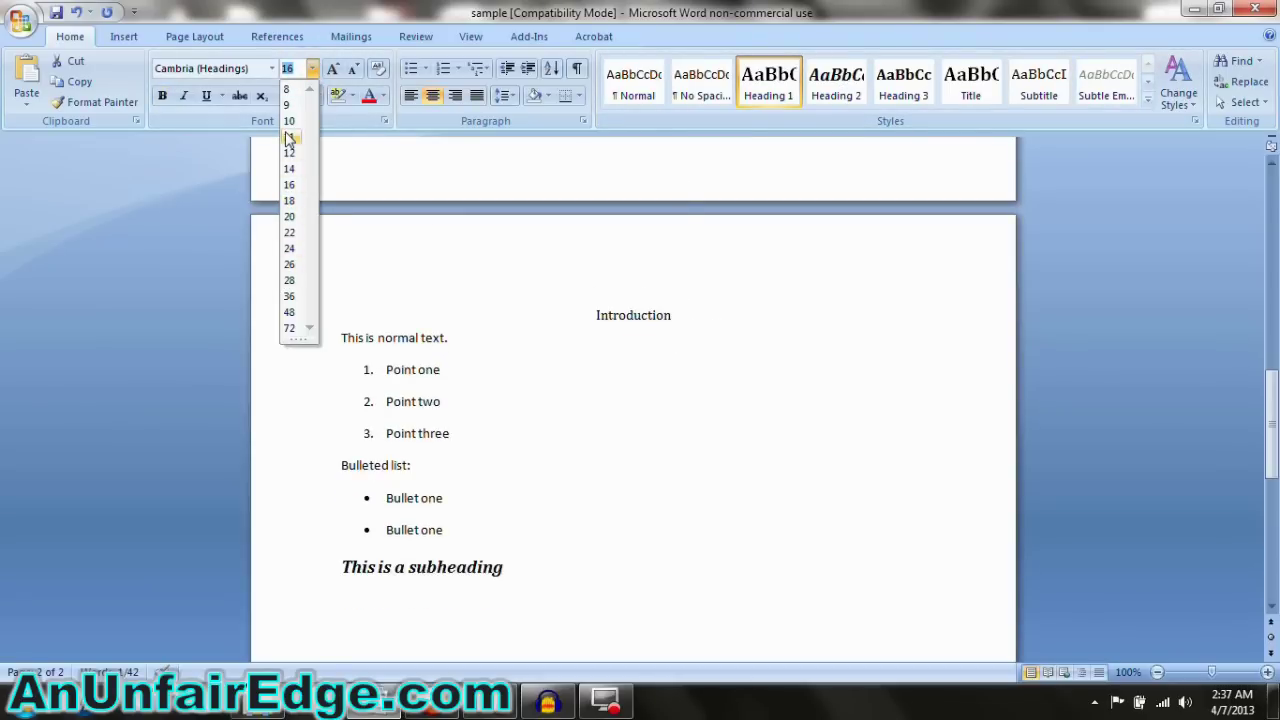
{"action": "left_click", "coordinate": [290, 233]}
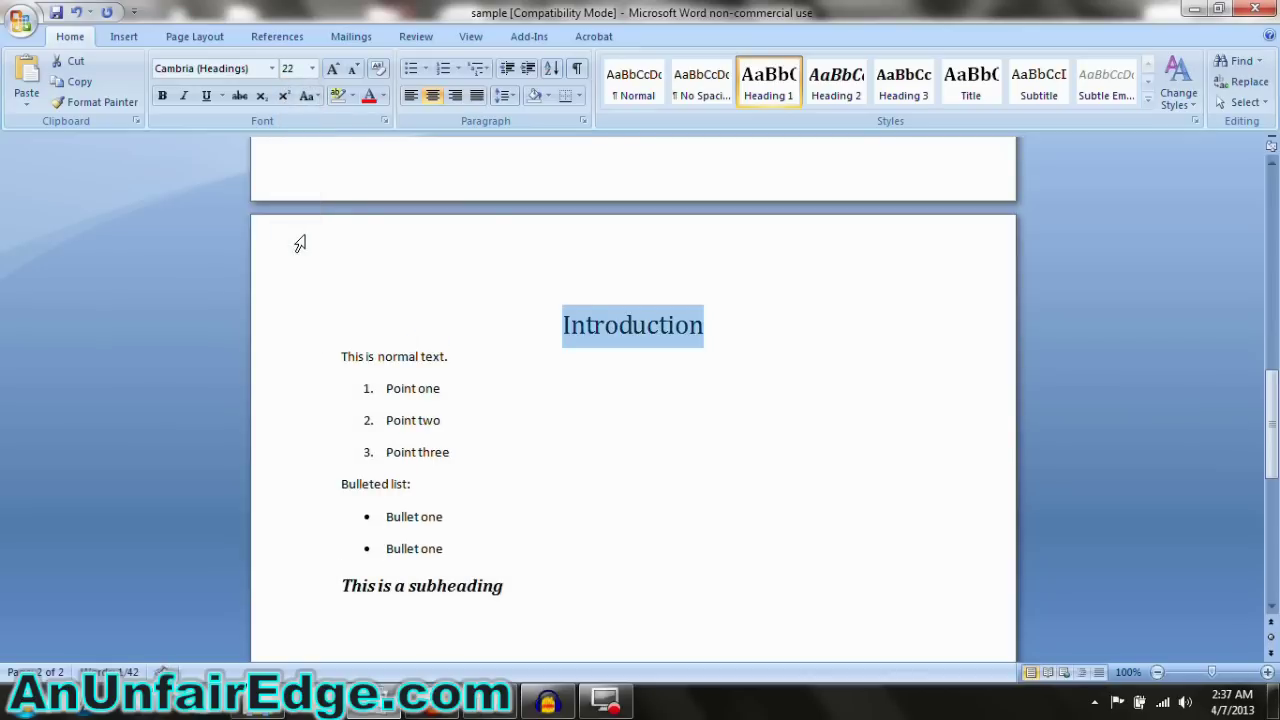